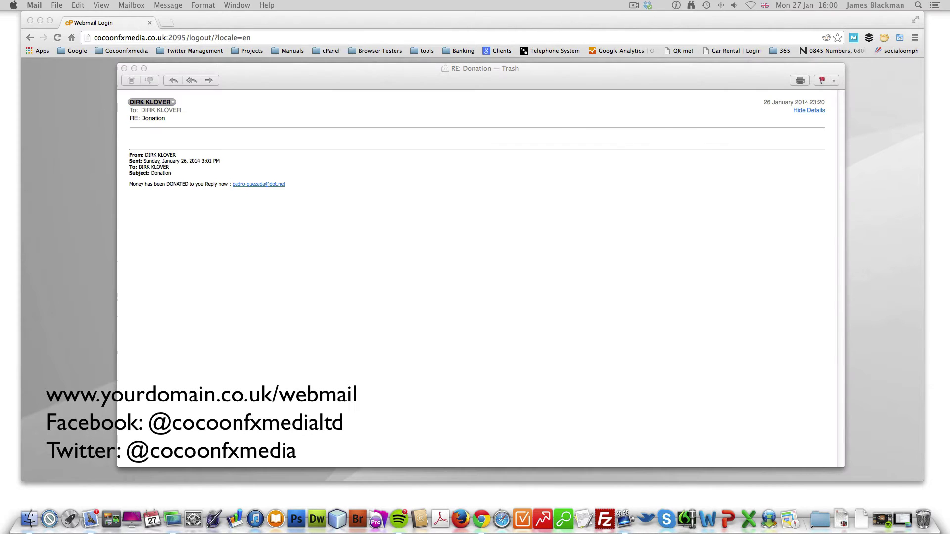
Step: Minimize the spam message and load the webmail login at cocoonfxmedia.co.uk/webmail in Chrome
{"action": "left_click", "coordinate": [300, 74]}
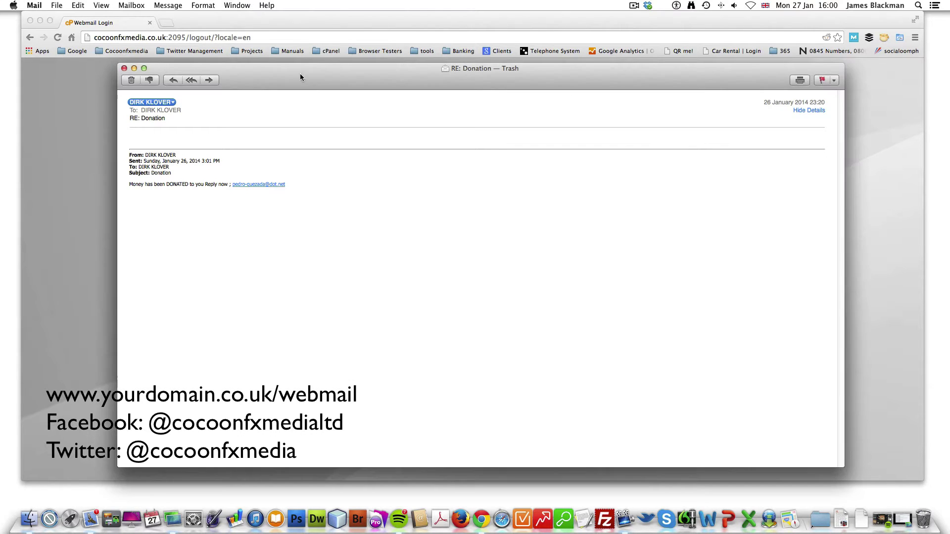
{"action": "left_click", "coordinate": [134, 68]}
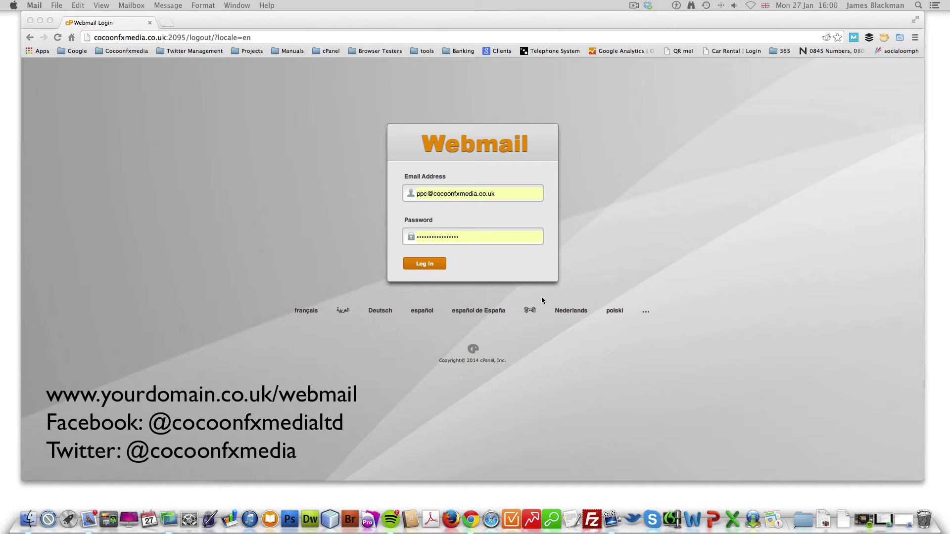
{"action": "left_click", "coordinate": [509, 251]}
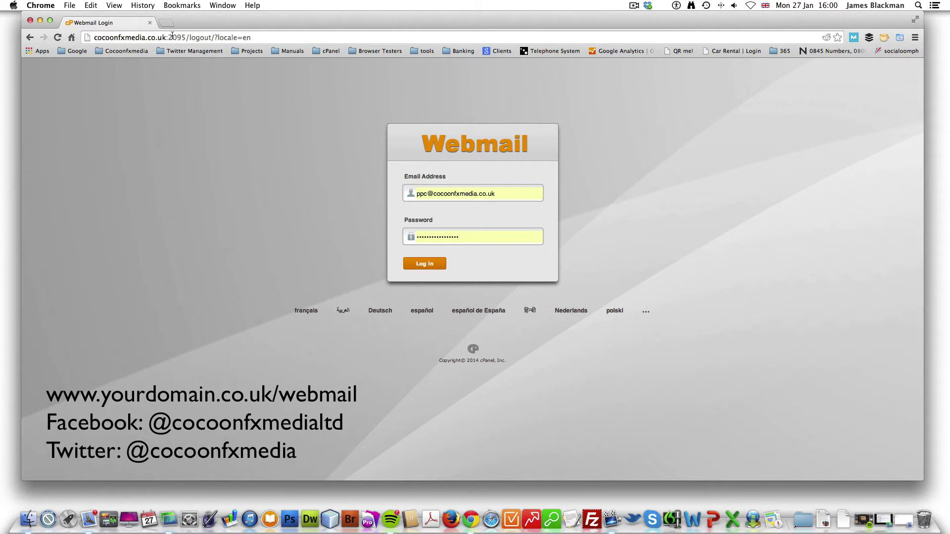
{"action": "left_click_drag", "start_coordinate": [167, 38], "coordinate": [251, 38]}
{"action": "type", "text": "/we"}
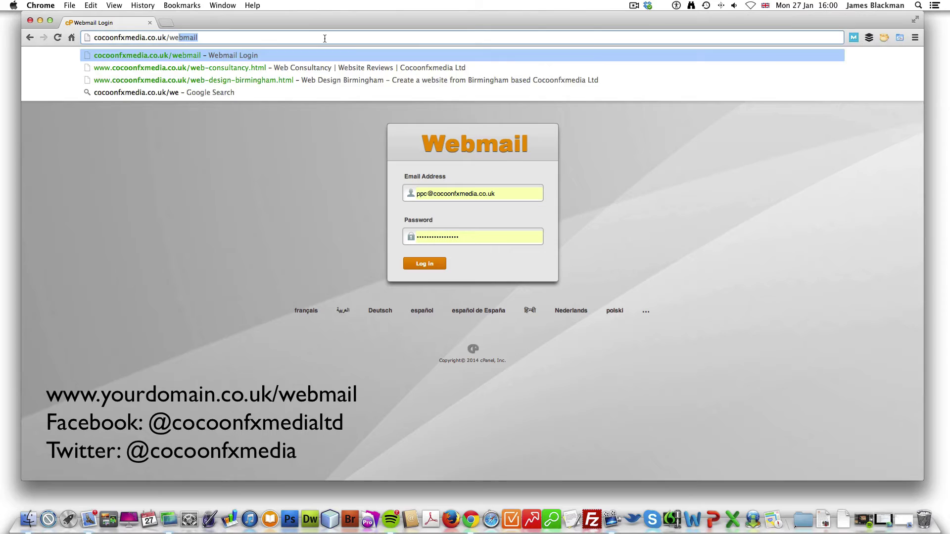
{"action": "key", "text": "Return"}
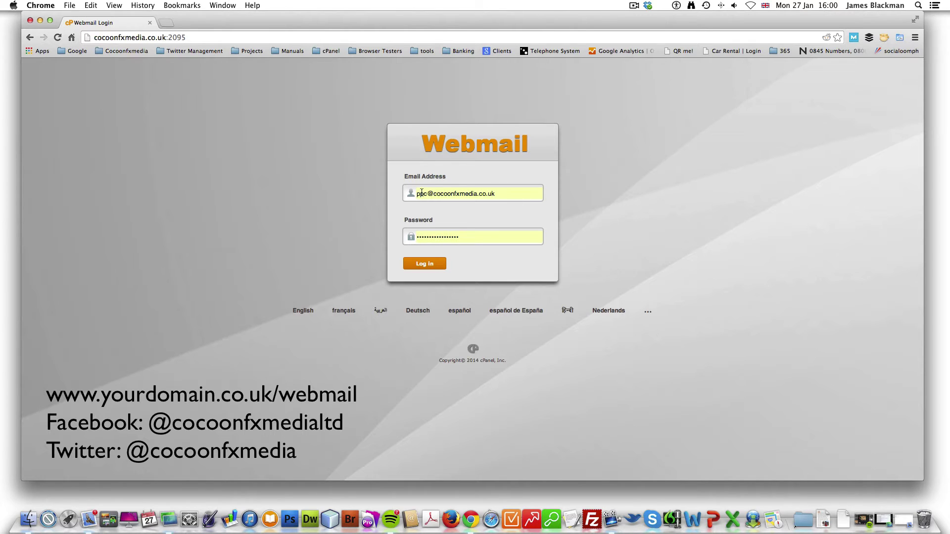
Step: Log in, stop RoundCube from auto-loading, and open the Email Filtering page
{"action": "left_click", "coordinate": [434, 267]}
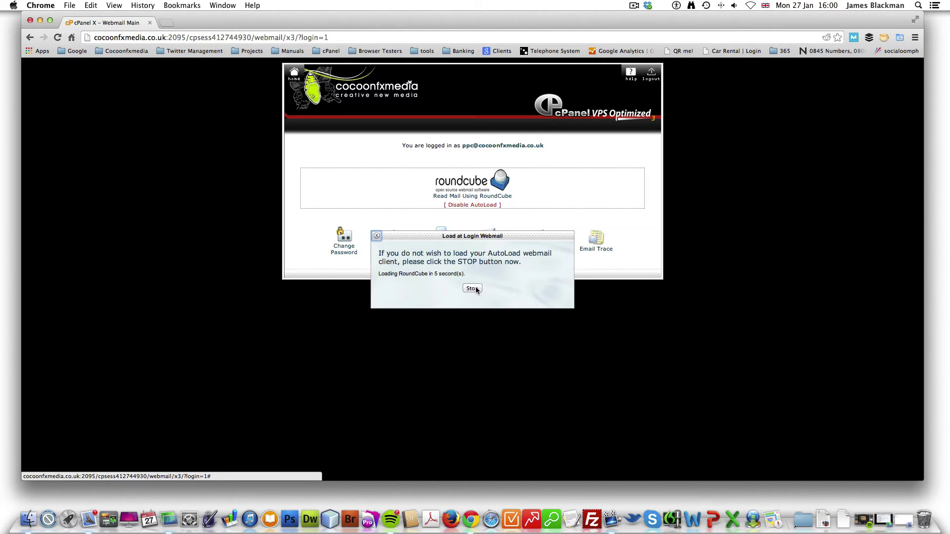
{"action": "left_click", "coordinate": [474, 289]}
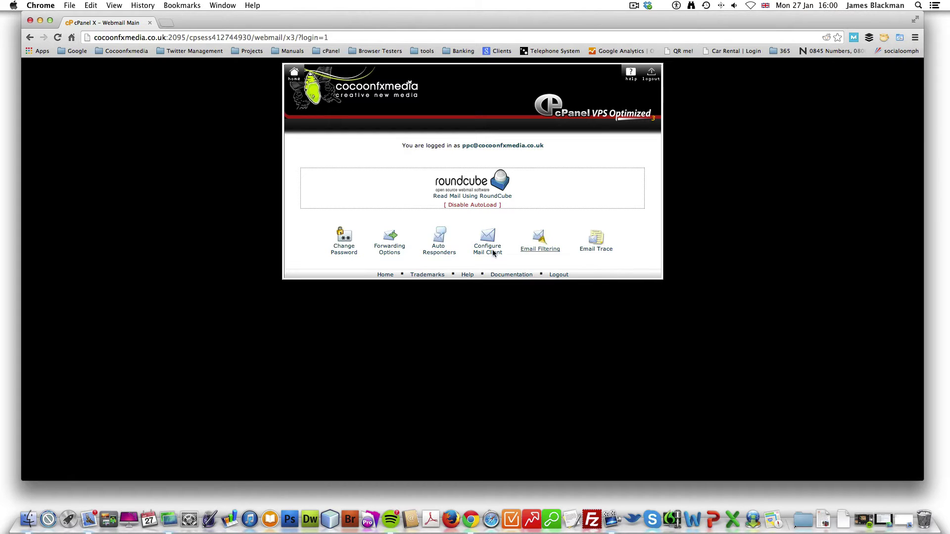
{"action": "left_click", "coordinate": [537, 255]}
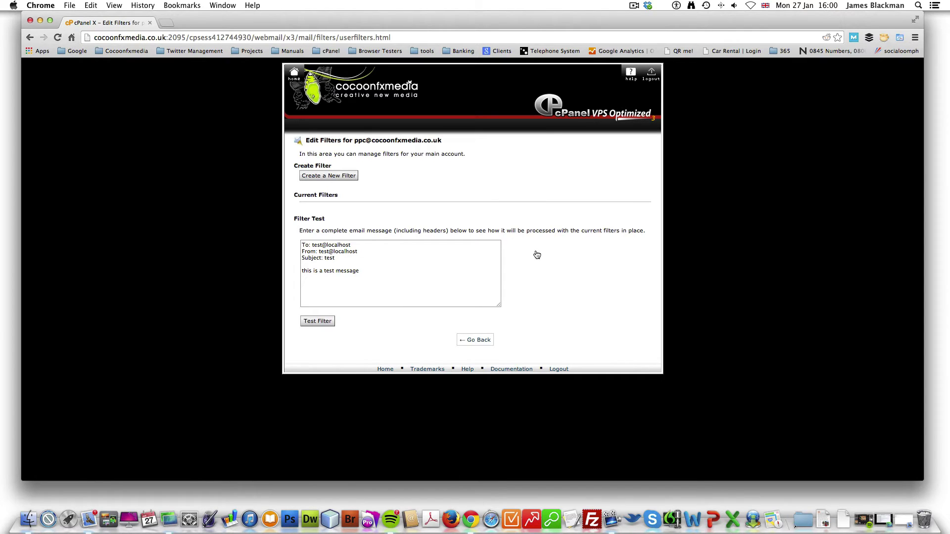
Step: Start a new filter, rename it from 'HRMC' to 'Dir', and reopen the Donation spam message
{"action": "left_click", "coordinate": [336, 176]}
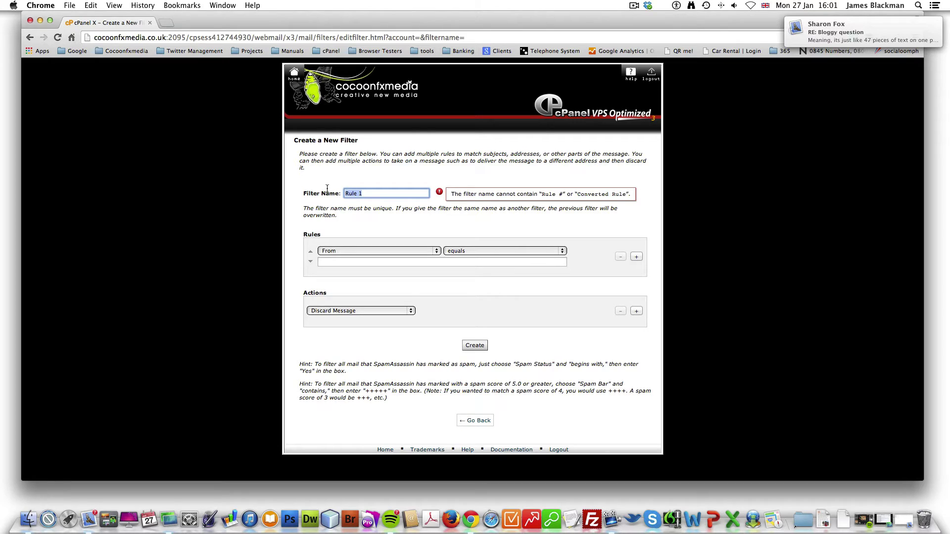
{"action": "type", "text": "HRM"}
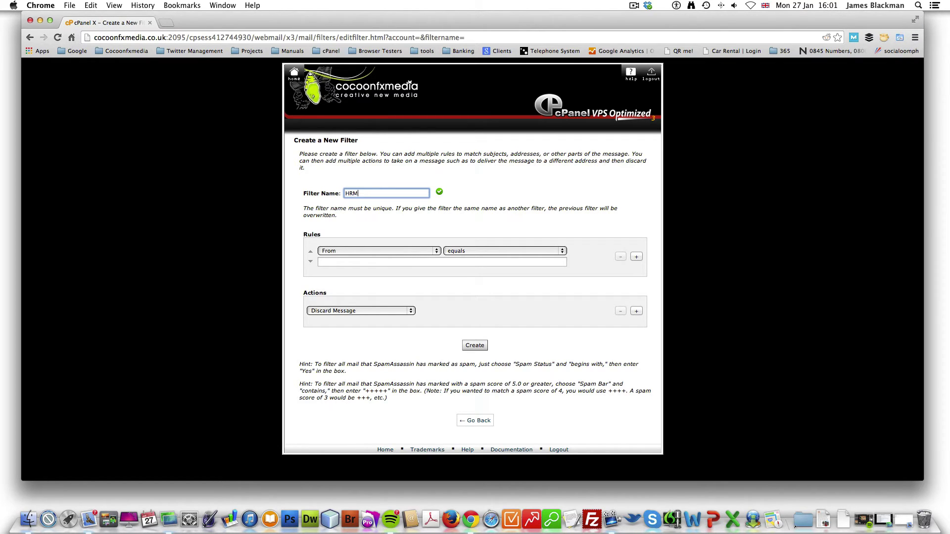
{"action": "type", "text": "C"}
{"action": "left_click", "coordinate": [373, 238]}
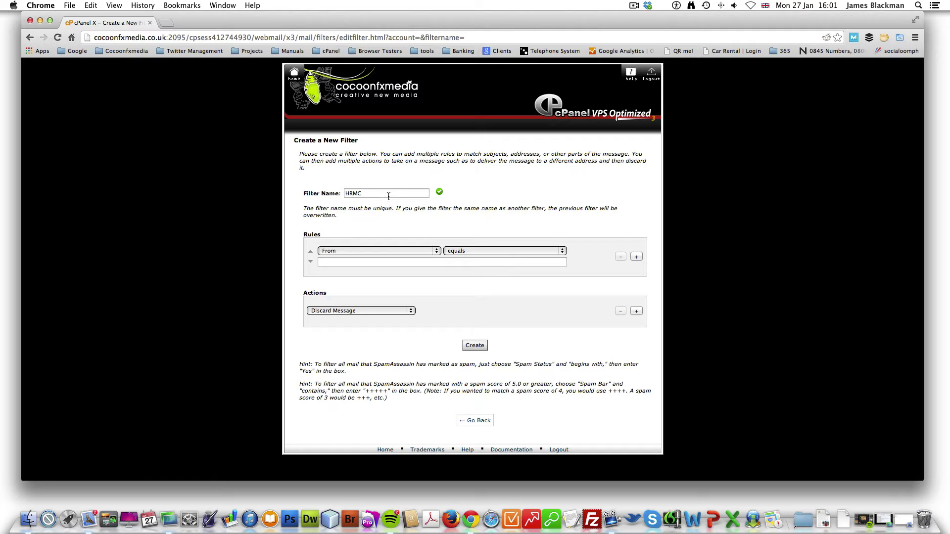
{"action": "left_click", "coordinate": [368, 192]}
{"action": "double_click", "coordinate": [368, 192]}
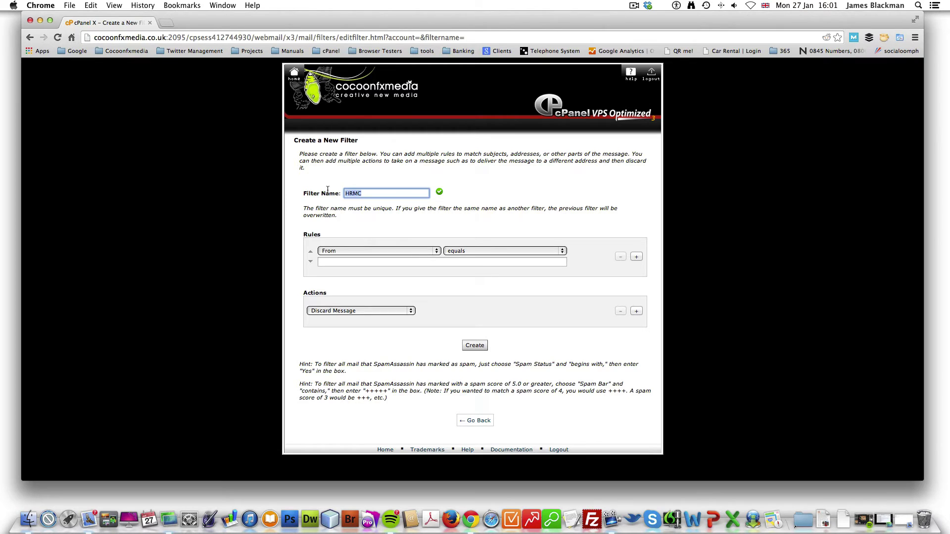
{"action": "key", "text": "BackSpace"}
{"action": "type", "text": "Dirk"}
{"action": "left_click", "coordinate": [904, 509]}
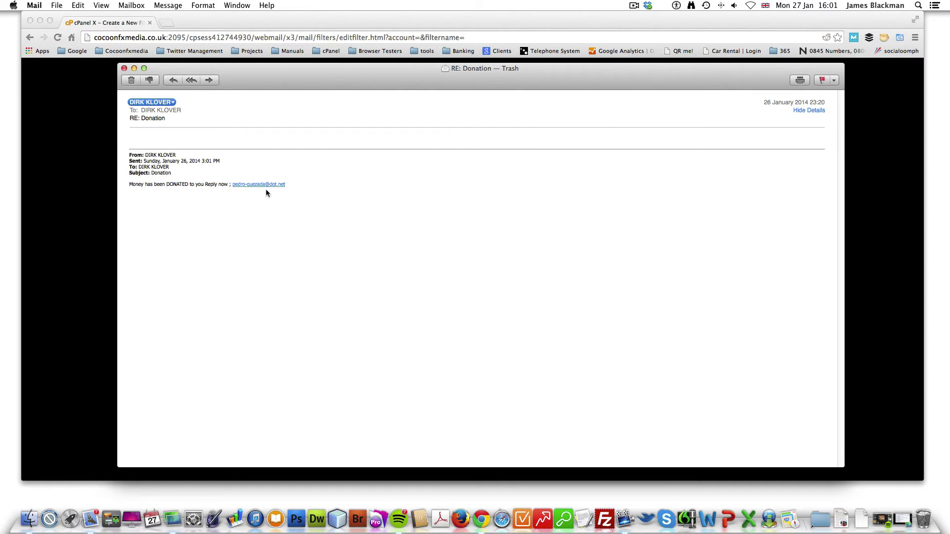
Step: Copy the Donation spam sender's email address from the sender name's menu in Apple Mail
{"action": "left_click_drag", "start_coordinate": [290, 185], "coordinate": [232, 183]}
{"action": "left_click", "coordinate": [226, 226]}
{"action": "left_click", "coordinate": [173, 102]}
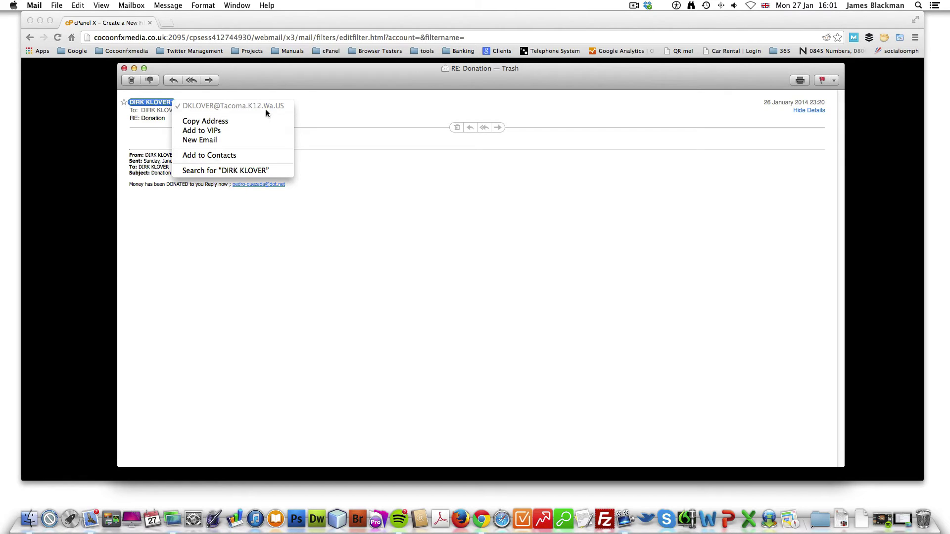
{"action": "left_click", "coordinate": [214, 121]}
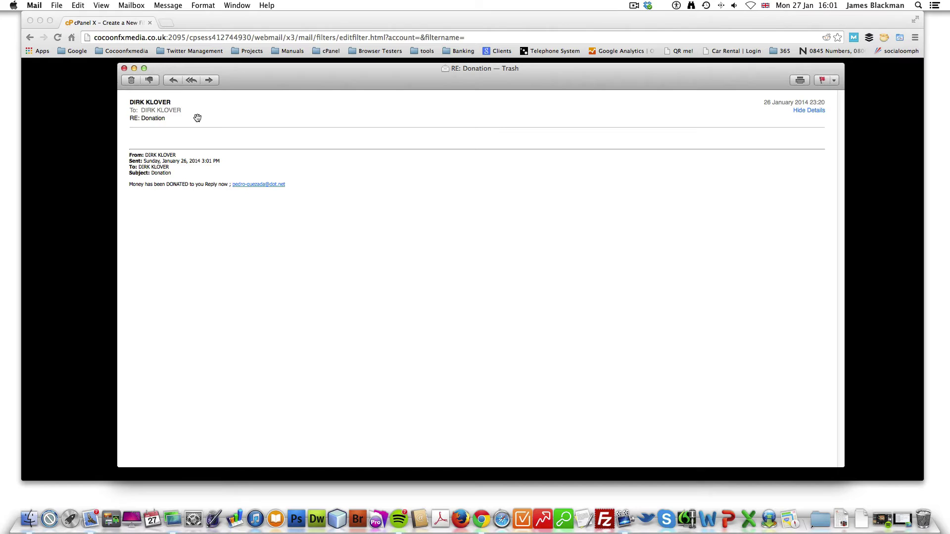
Step: In the filter form, set the rule to From equals the pasted spam address, action Discard Message
{"action": "left_click", "coordinate": [134, 69]}
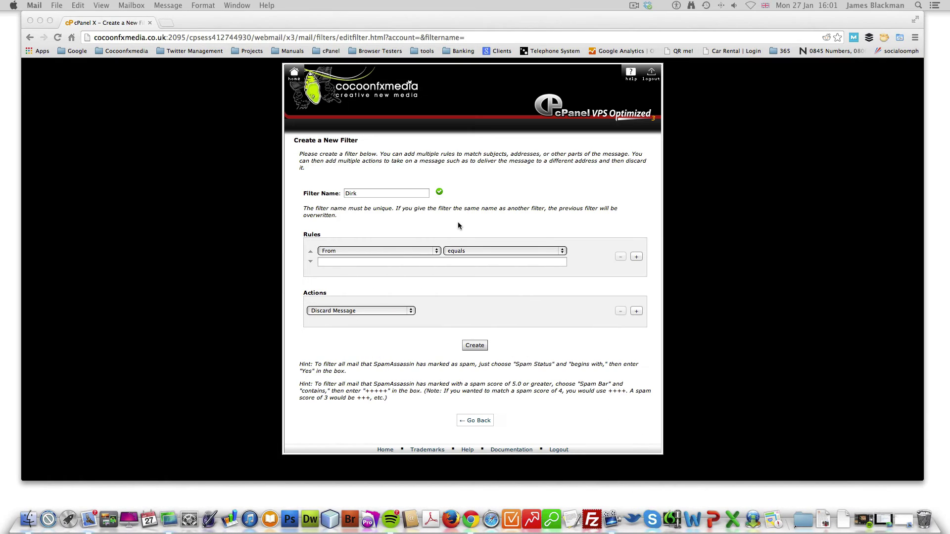
{"action": "left_click", "coordinate": [391, 264]}
{"action": "left_click", "coordinate": [418, 251]}
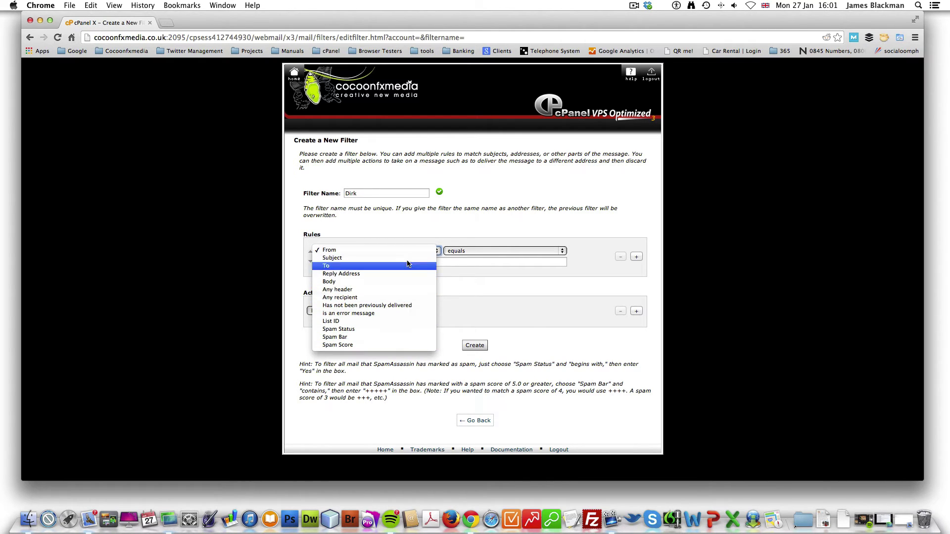
{"action": "left_click", "coordinate": [405, 251]}
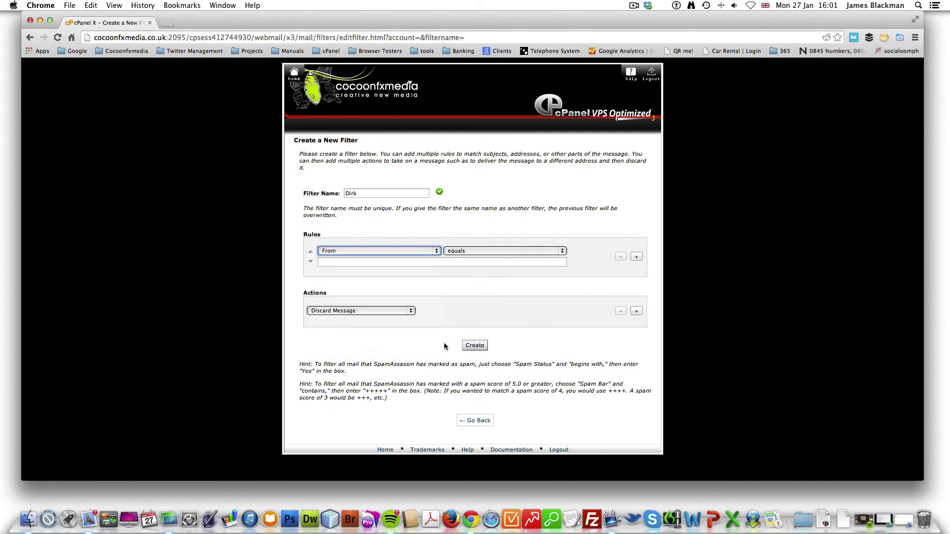
{"action": "left_click", "coordinate": [490, 253]}
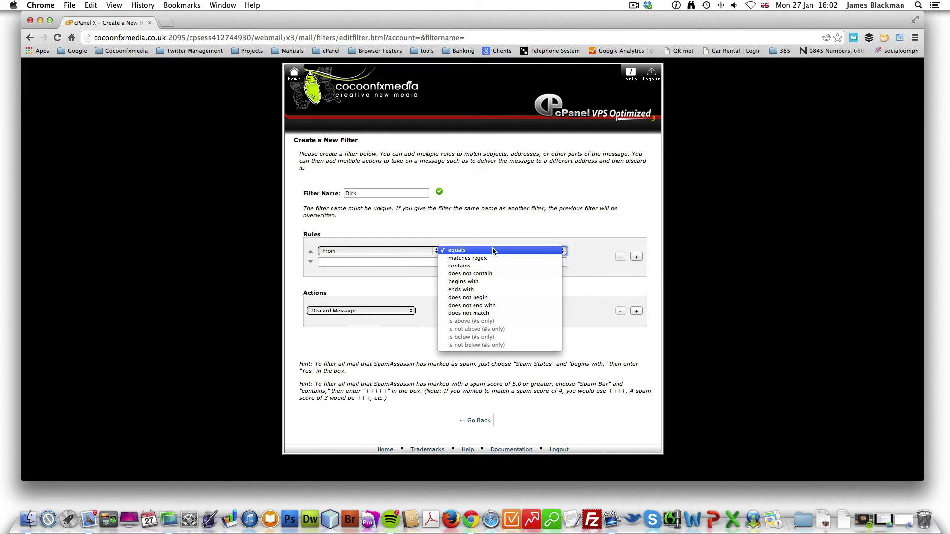
{"action": "left_click", "coordinate": [393, 264]}
{"action": "key", "text": "super+v"}
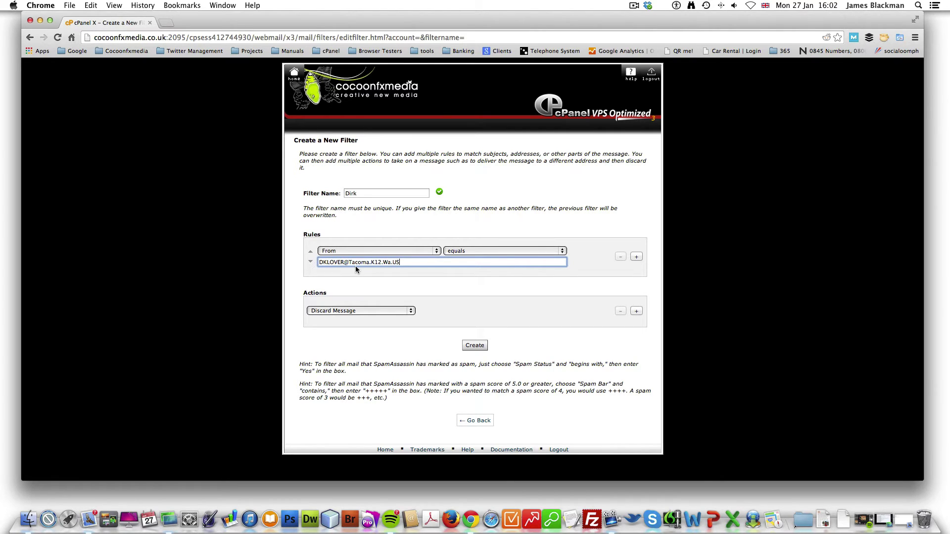
{"action": "left_click", "coordinate": [517, 283]}
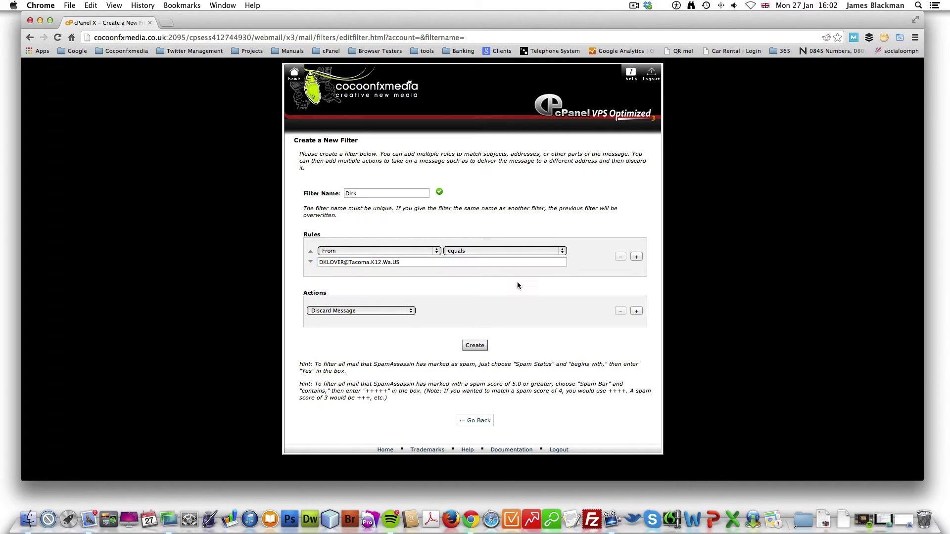
{"action": "left_click", "coordinate": [411, 310]}
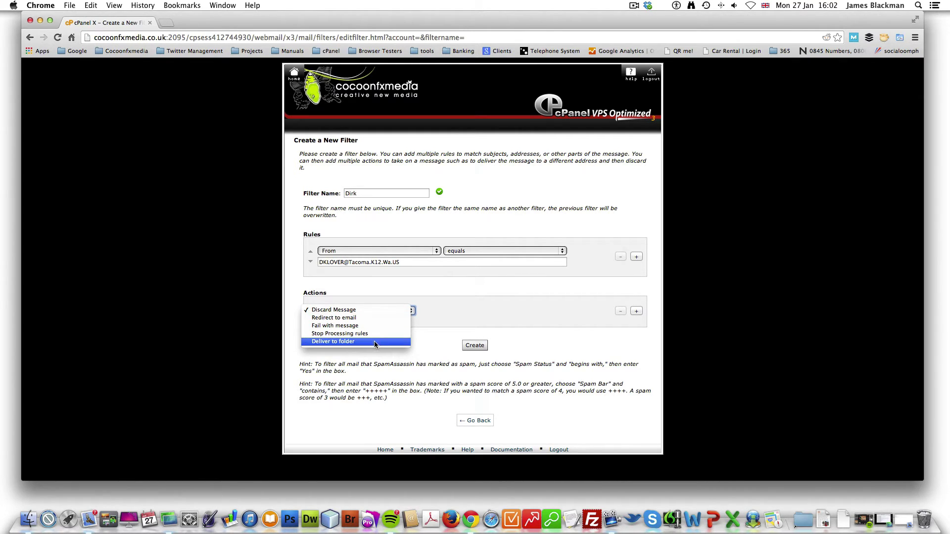
{"action": "left_click", "coordinate": [377, 310]}
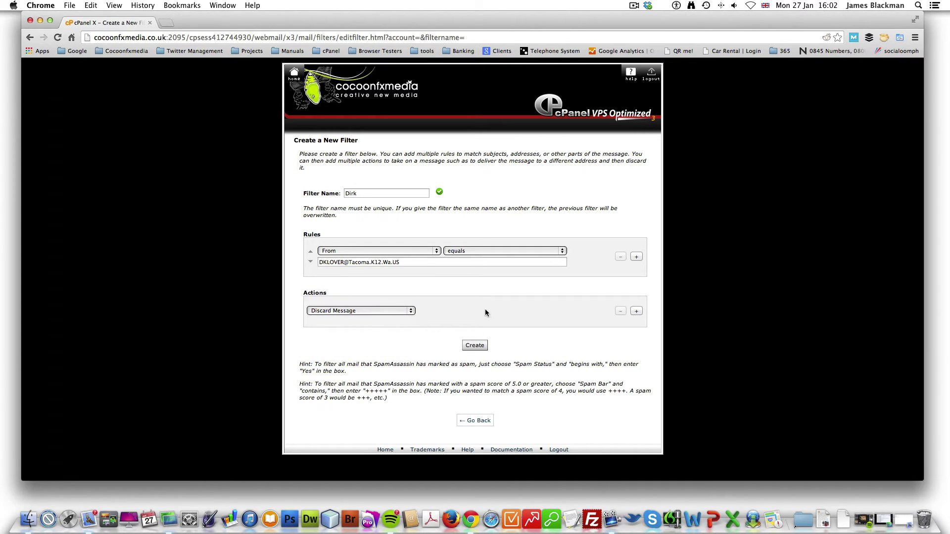
Step: Create the Dirk filter and return to the Current Filters list
{"action": "left_click", "coordinate": [480, 348]}
{"action": "left_click", "coordinate": [474, 351]}
{"action": "left_click", "coordinate": [478, 347]}
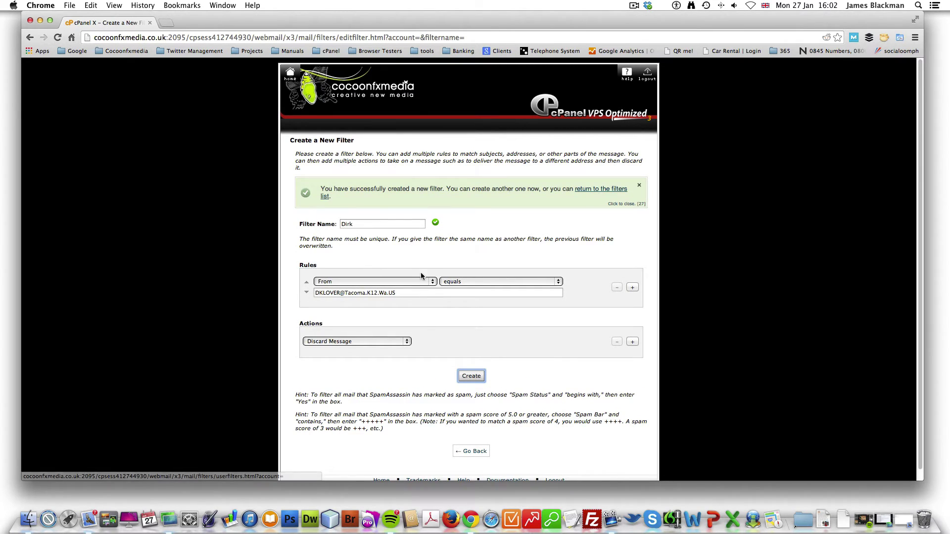
{"action": "left_click_drag", "start_coordinate": [412, 294], "coordinate": [296, 299]}
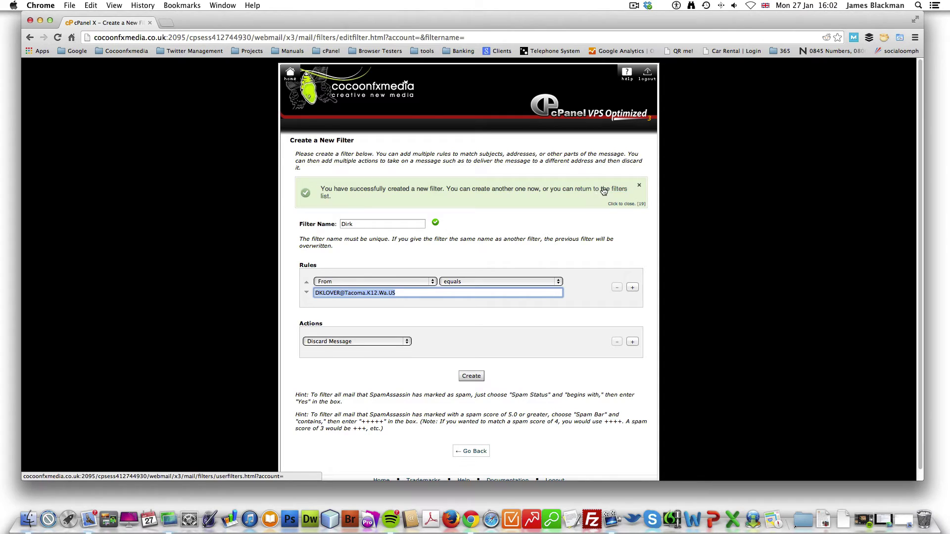
{"action": "left_click", "coordinate": [612, 190]}
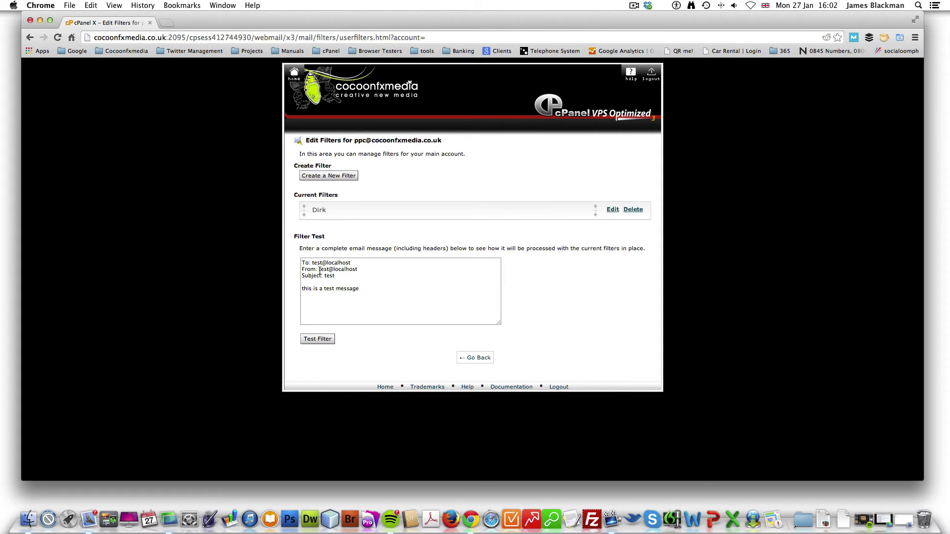
Step: Test the filter using the spam address as the sender, then go back
{"action": "left_click_drag", "start_coordinate": [319, 271], "coordinate": [358, 268]}
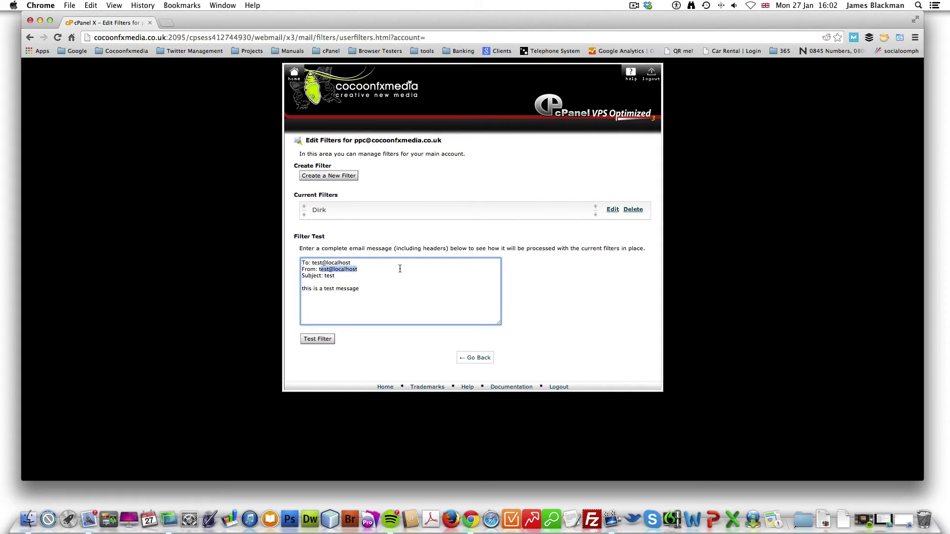
{"action": "type", "text": "t"}
{"action": "key", "text": "super+v"}
{"action": "left_click", "coordinate": [320, 339]}
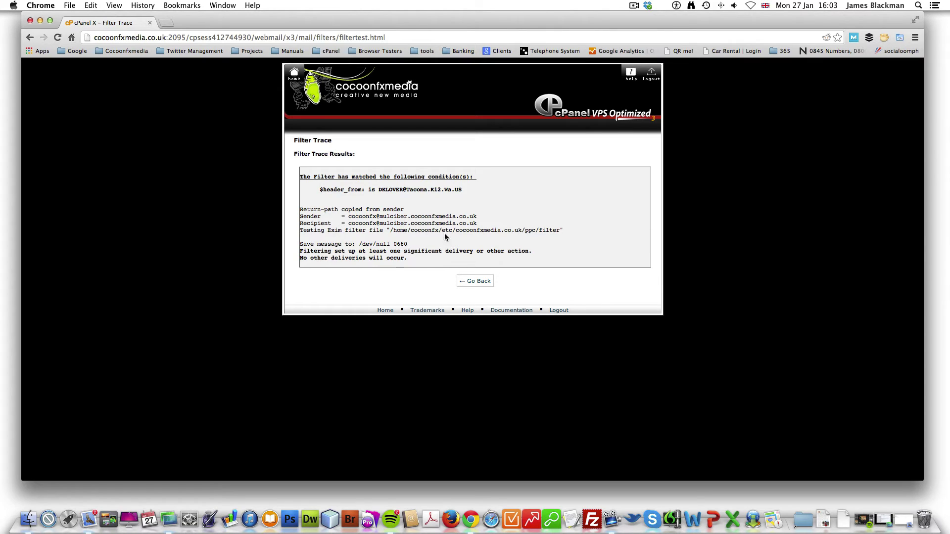
{"action": "left_click", "coordinate": [475, 281]}
Step: Re-run the filter test with a legitimate sender address, confirming normal delivery
{"action": "left_click_drag", "start_coordinate": [319, 269], "coordinate": [385, 270]}
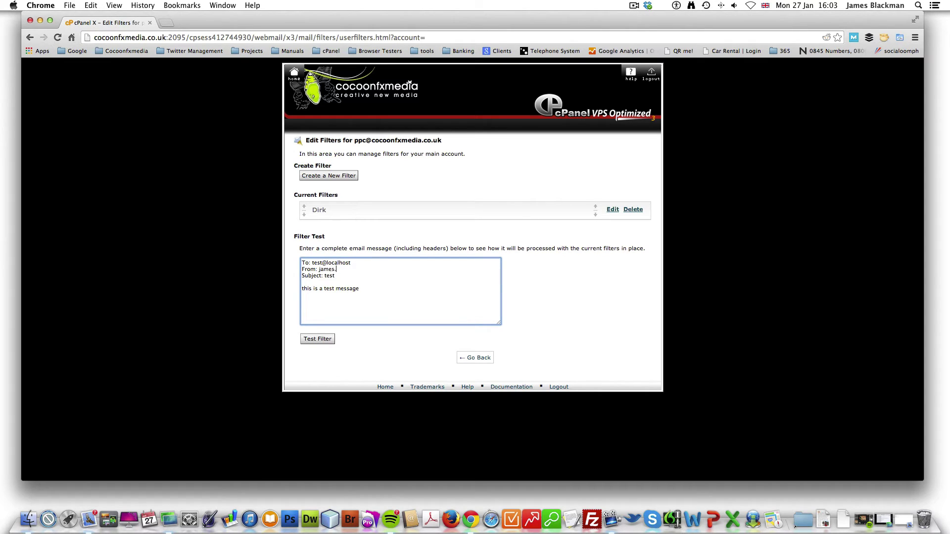
{"action": "left_click", "coordinate": [330, 340]}
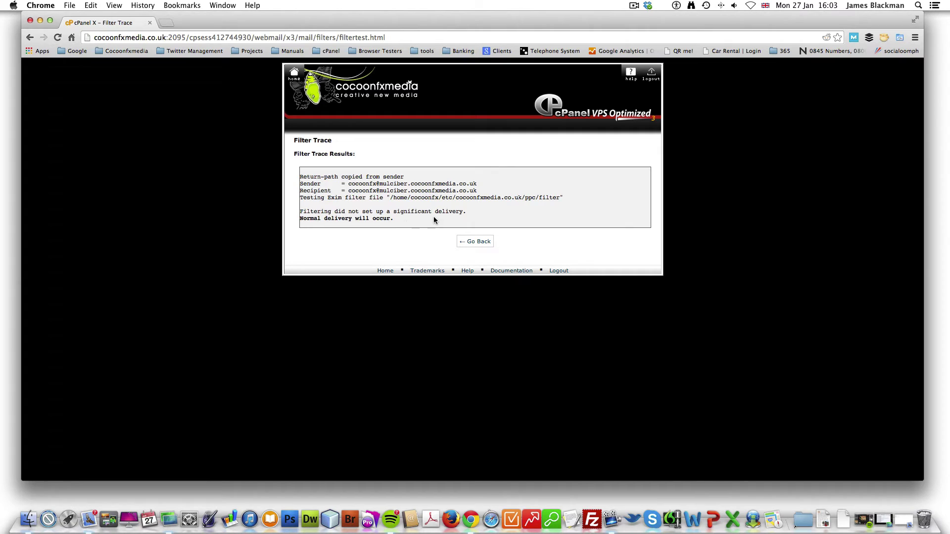
{"action": "left_click_drag", "start_coordinate": [413, 220], "coordinate": [298, 172]}
{"action": "left_click", "coordinate": [299, 172]}
{"action": "left_click", "coordinate": [475, 241]}
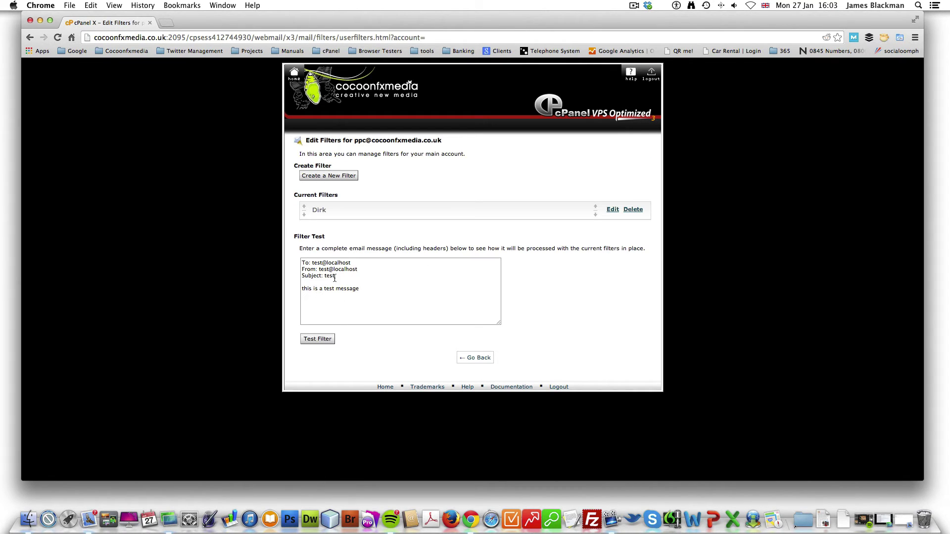
Step: Open the Dirk filter for editing and inspect the domain in its From rule
{"action": "left_click", "coordinate": [612, 210]}
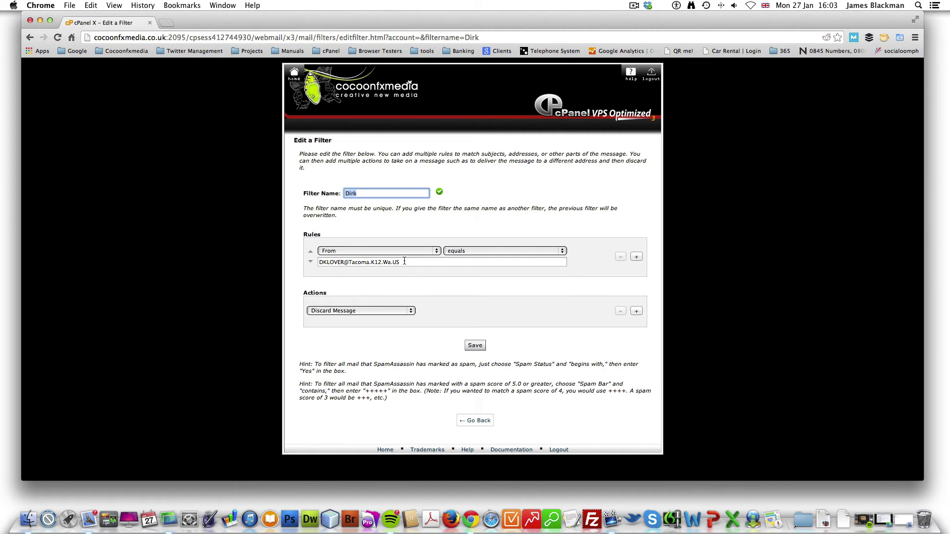
{"action": "left_click", "coordinate": [404, 262]}
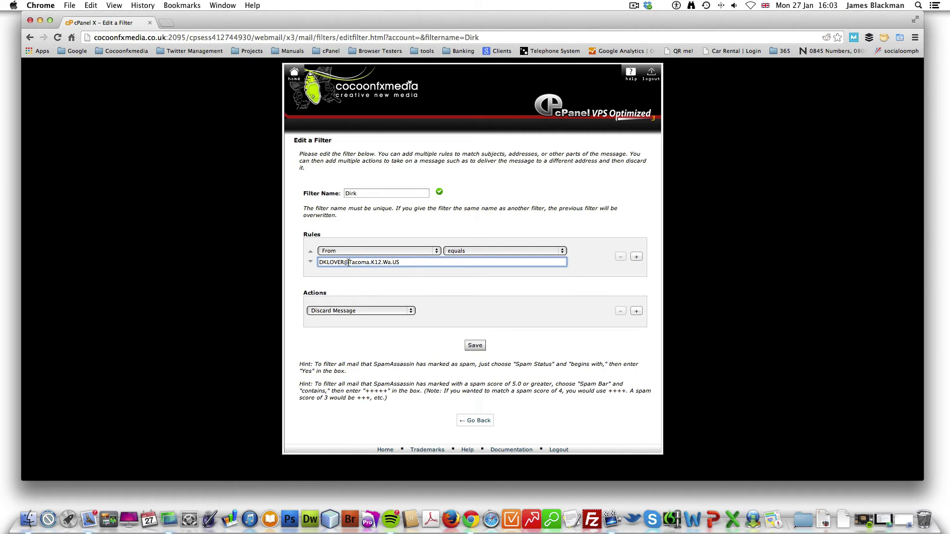
{"action": "left_click_drag", "start_coordinate": [343, 263], "coordinate": [370, 262]}
{"action": "left_click", "coordinate": [475, 285]}
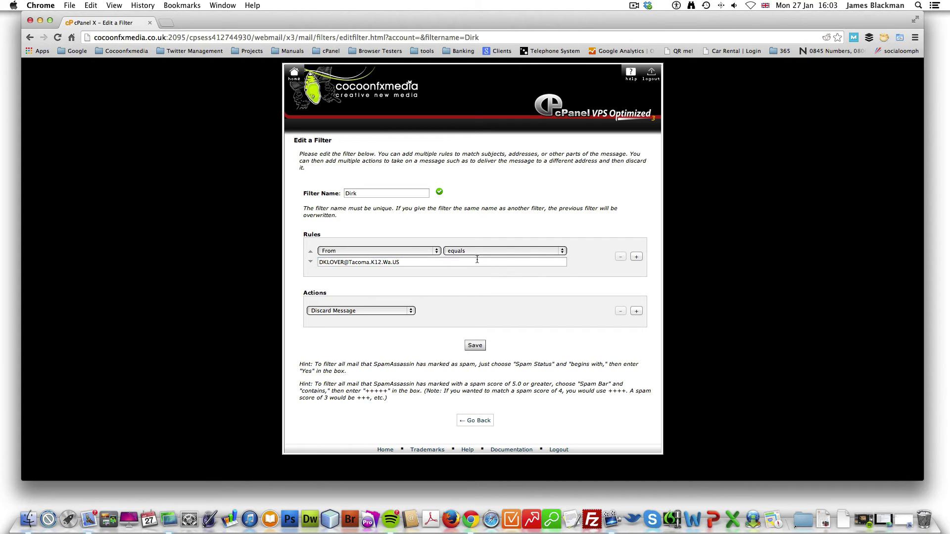
Step: Leave the Dirk edit page and start a new filter named Dirk 2, replacing 'Rule 2'
{"action": "left_click", "coordinate": [484, 421]}
{"action": "left_click", "coordinate": [338, 176]}
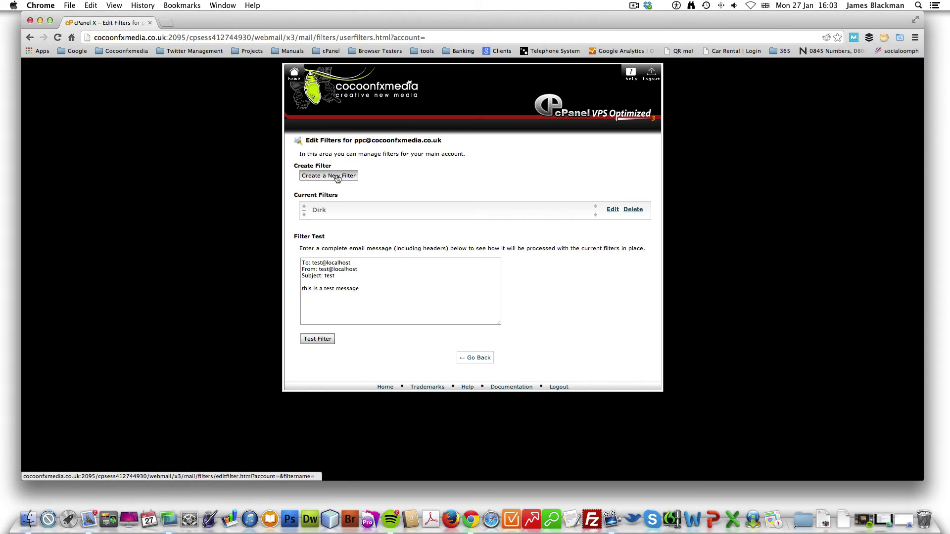
{"action": "left_click", "coordinate": [382, 194]}
{"action": "key", "text": "super+a"}
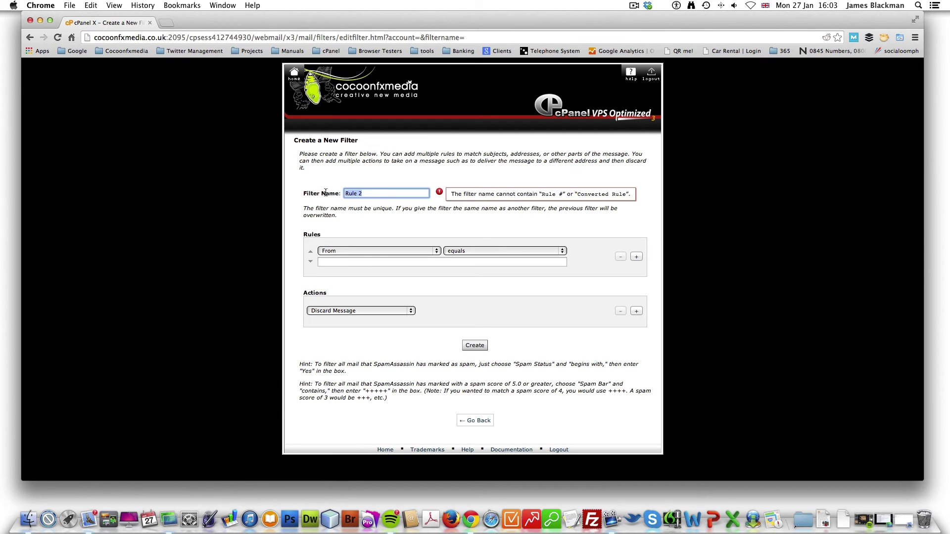
{"action": "key", "text": "BackSpace"}
{"action": "type", "text": "Dirk"}
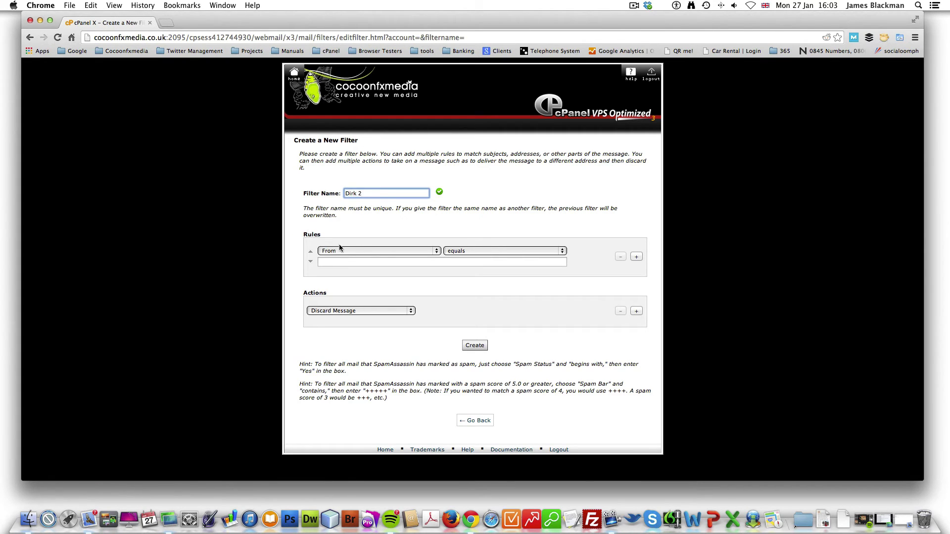
{"action": "left_click", "coordinate": [391, 251]}
{"action": "left_click", "coordinate": [391, 251]}
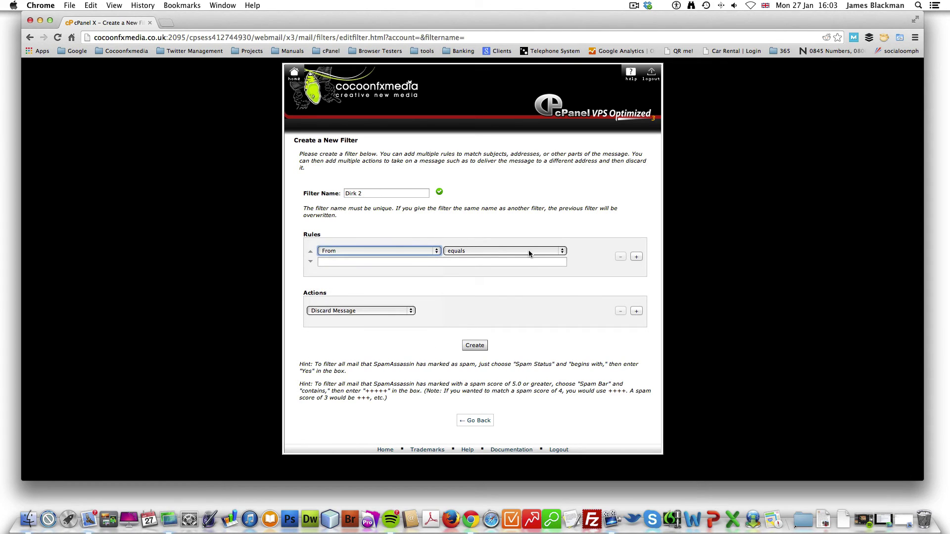
{"action": "left_click", "coordinate": [528, 250]}
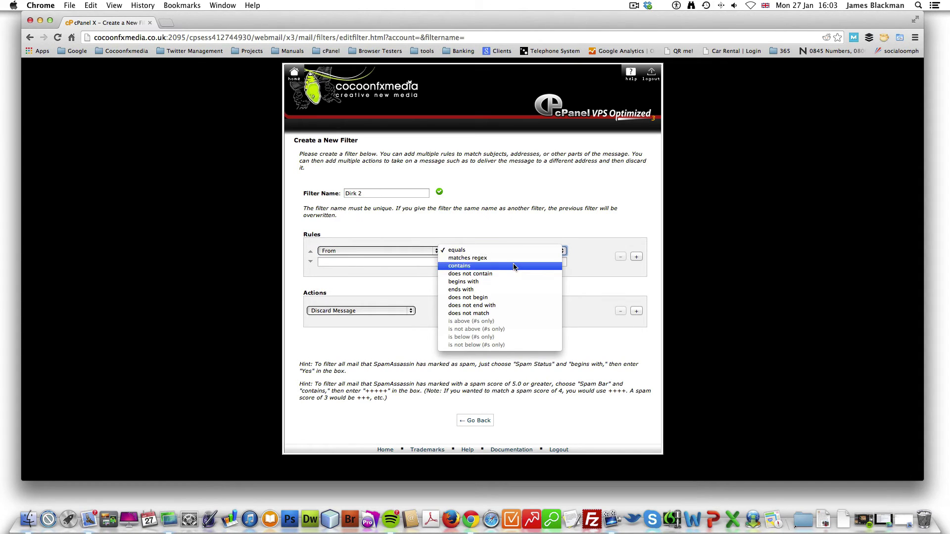
{"action": "left_click", "coordinate": [514, 266]}
{"action": "left_click", "coordinate": [405, 265]}
{"action": "type", "text": "@Tacoma."}
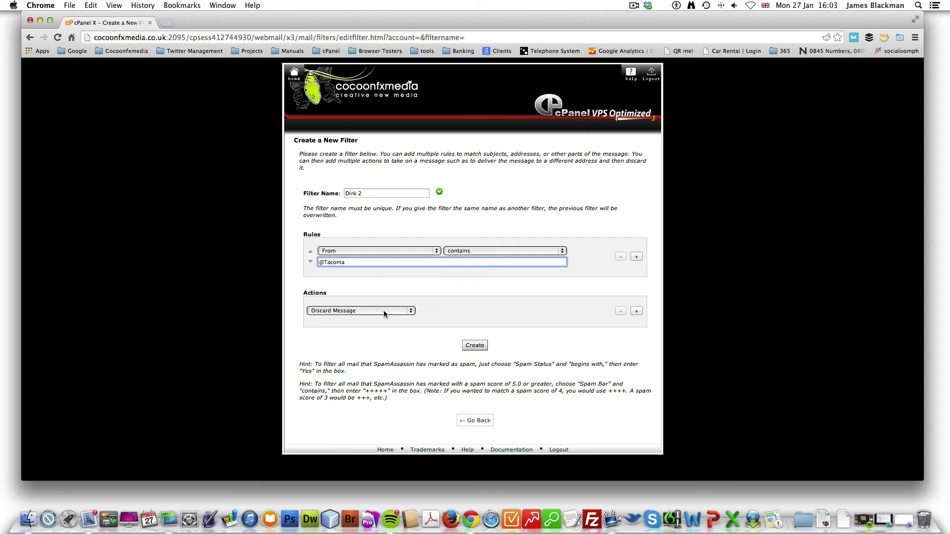
{"action": "left_click", "coordinate": [478, 347]}
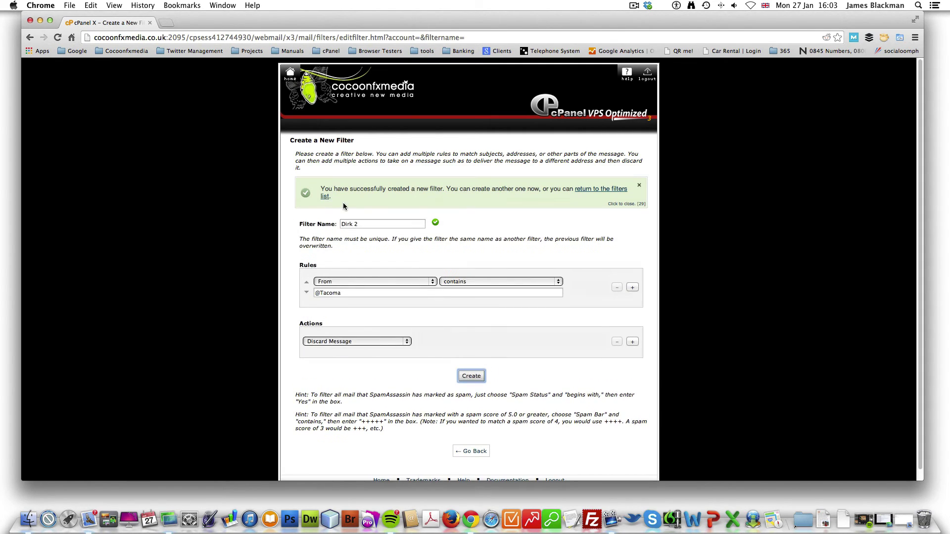
{"action": "left_click", "coordinate": [601, 193]}
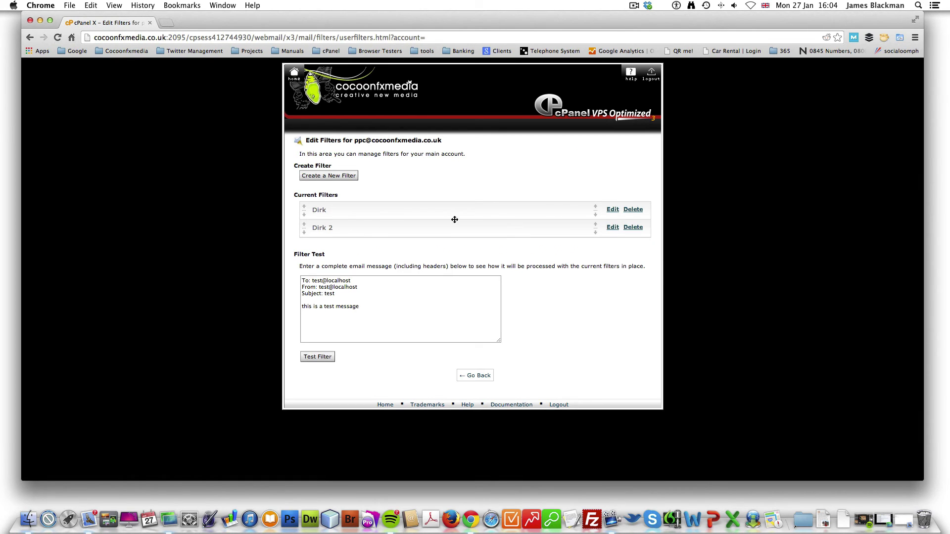
{"action": "left_click", "coordinate": [612, 210]}
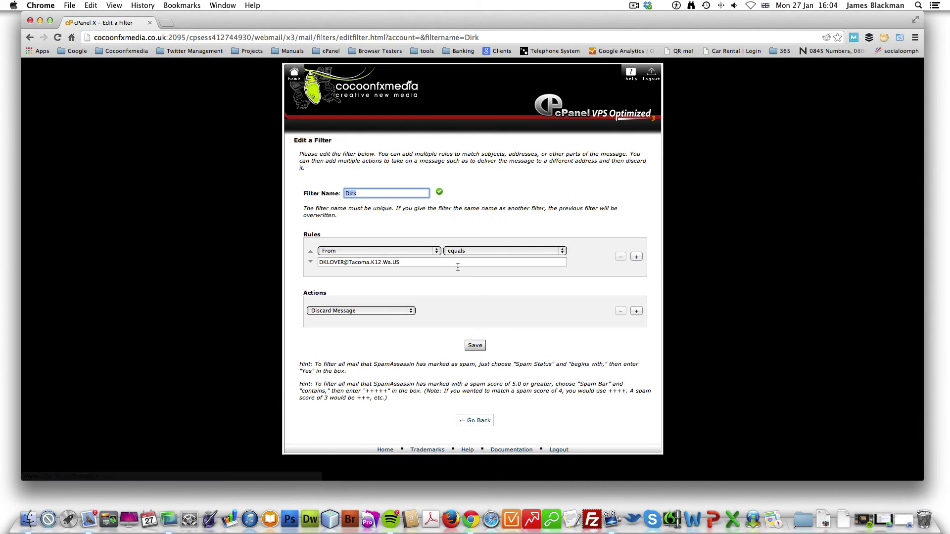
{"action": "left_click_drag", "start_coordinate": [369, 262], "coordinate": [345, 262]}
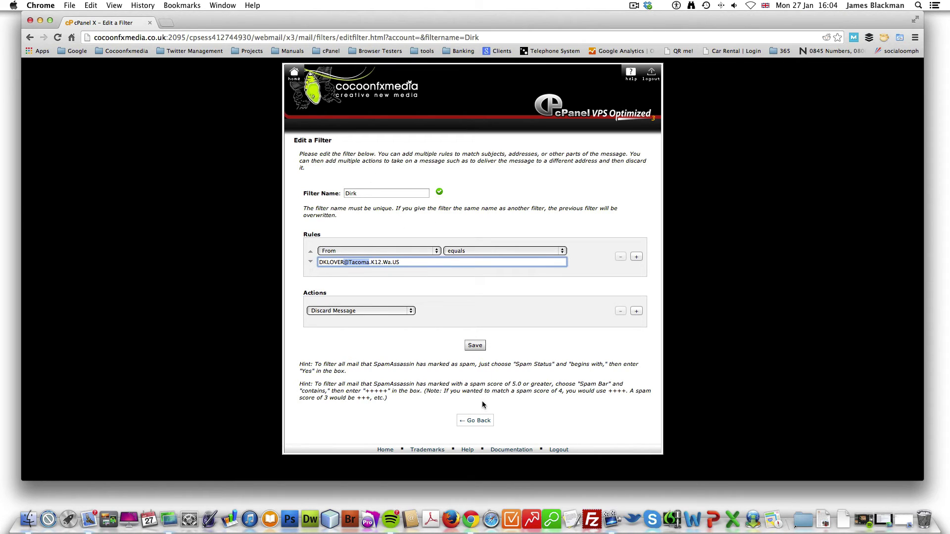
{"action": "left_click", "coordinate": [475, 420]}
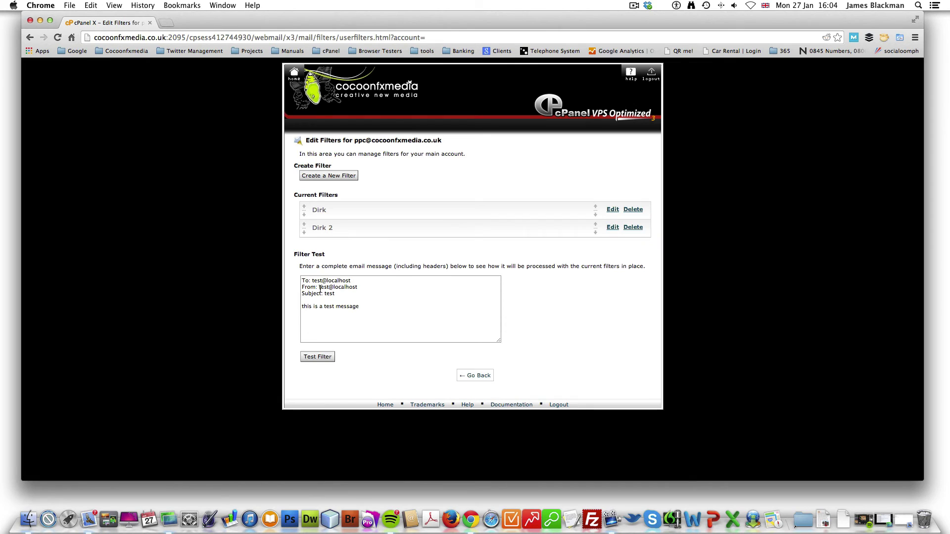
{"action": "left_click", "coordinate": [335, 288]}
{"action": "left_click_drag", "start_coordinate": [335, 288], "coordinate": [380, 287]}
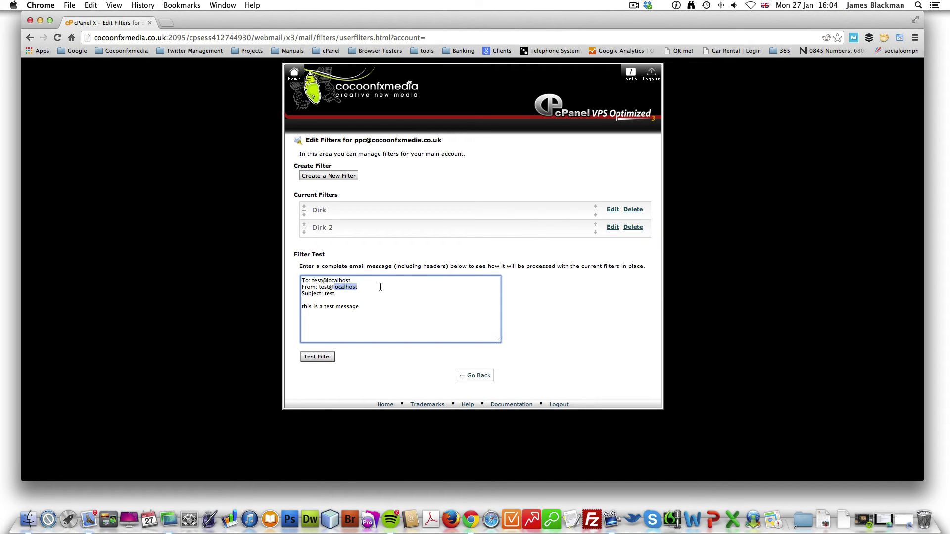
{"action": "type", "text": "l@"}
{"action": "key", "text": "BackSpace"}
{"action": "key", "text": "BackSpace"}
{"action": "key", "text": "BackSpace"}
{"action": "type", "text": "@Tacoma.com"}
{"action": "left_click", "coordinate": [318, 357]}
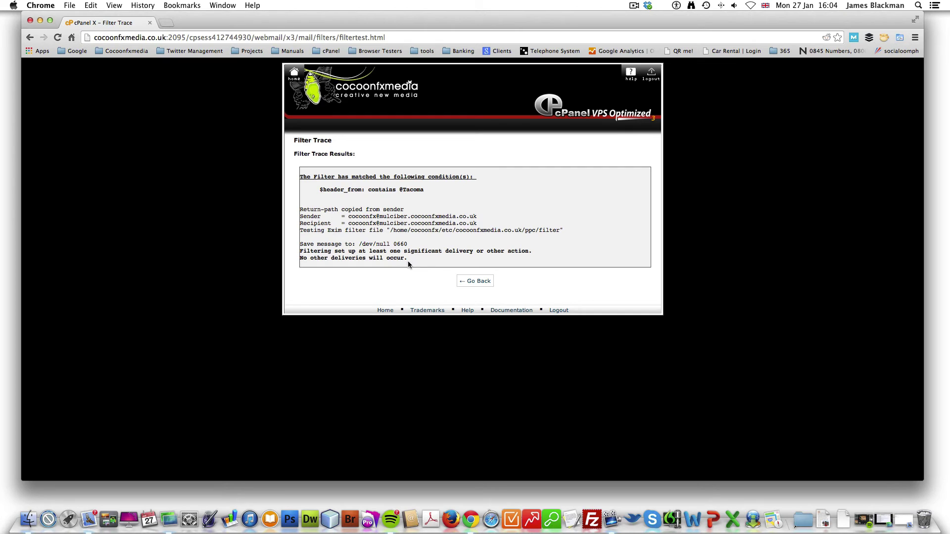
{"action": "left_click_drag", "start_coordinate": [414, 257], "coordinate": [300, 244]}
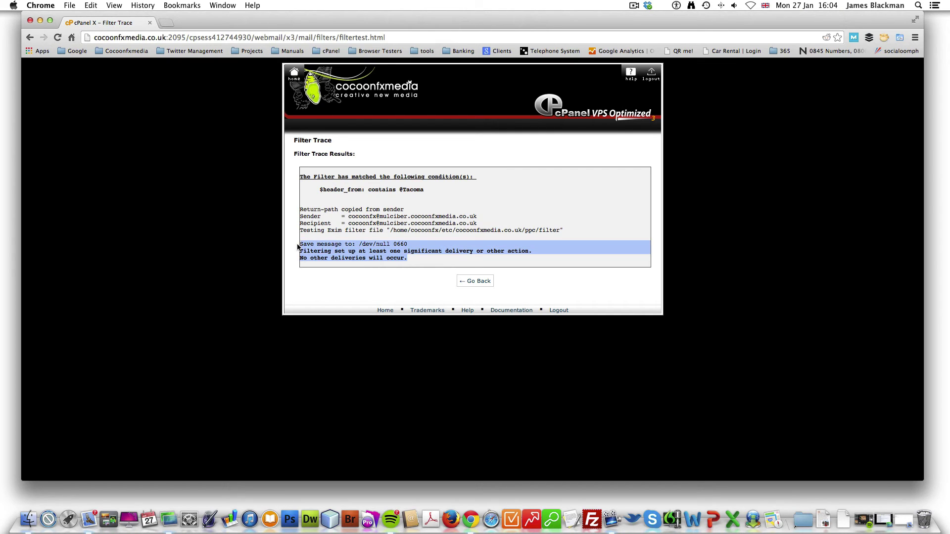
{"action": "left_click_drag", "start_coordinate": [400, 190], "coordinate": [425, 190]}
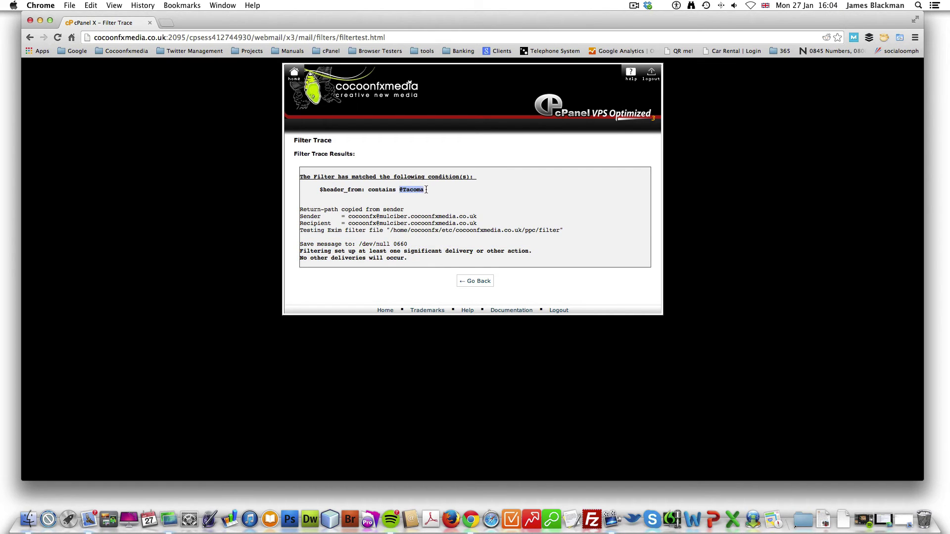
{"action": "left_click", "coordinate": [478, 287]}
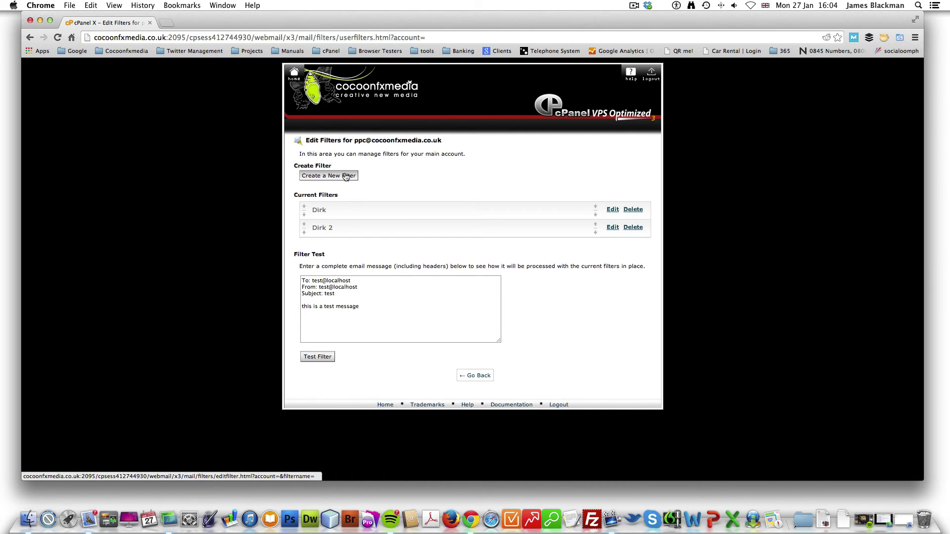
Step: Copy 'Money has been DONATED to you Reply now' from the RE: Donation message body
{"action": "left_click", "coordinate": [907, 515]}
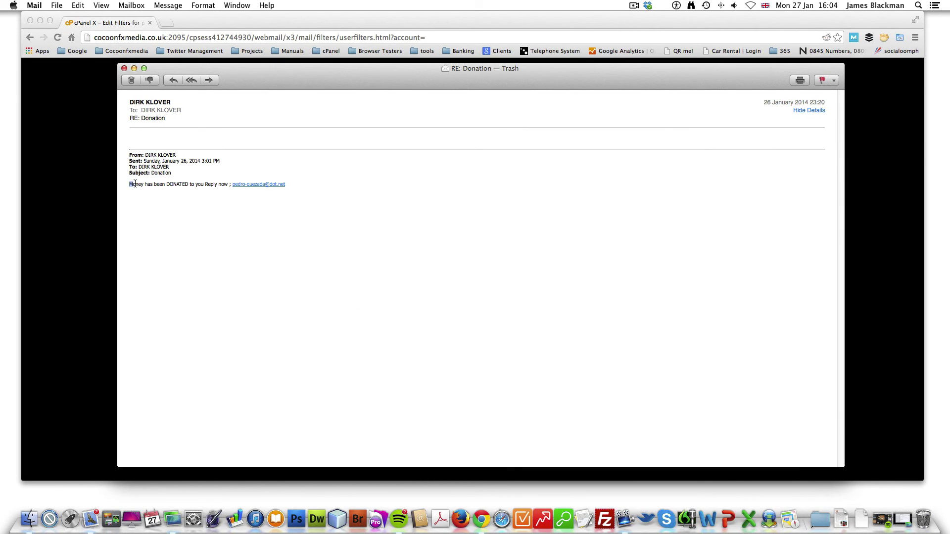
{"action": "left_click_drag", "start_coordinate": [129, 185], "coordinate": [308, 183]}
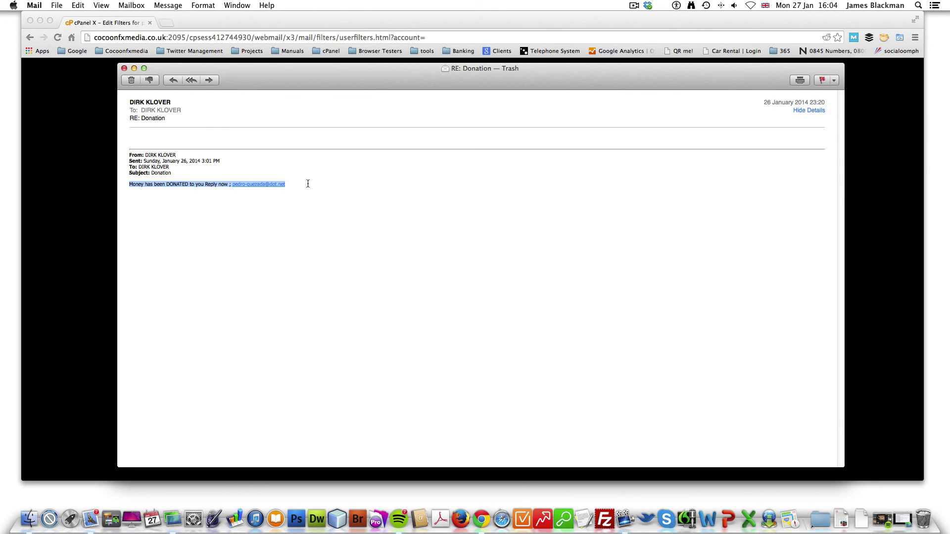
{"action": "left_click", "coordinate": [352, 212]}
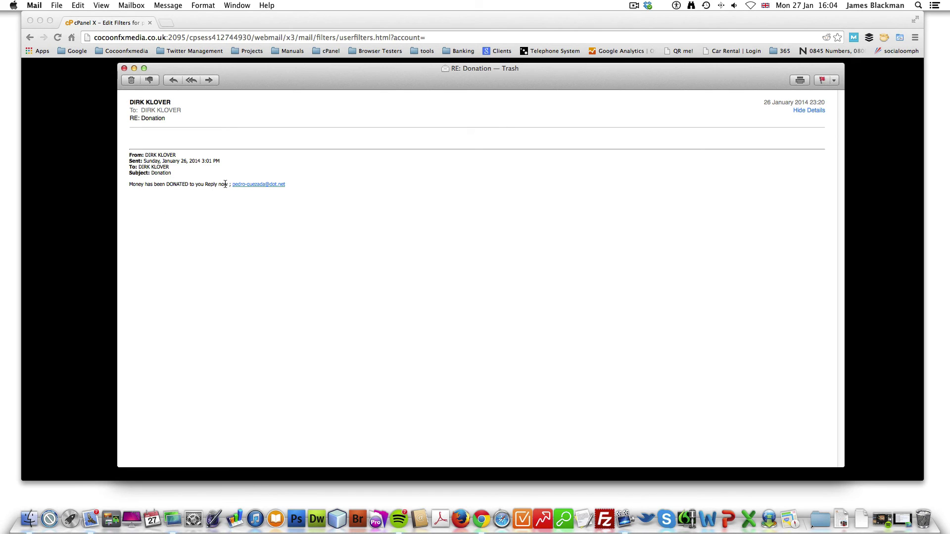
{"action": "left_click_drag", "start_coordinate": [228, 184], "coordinate": [128, 182]}
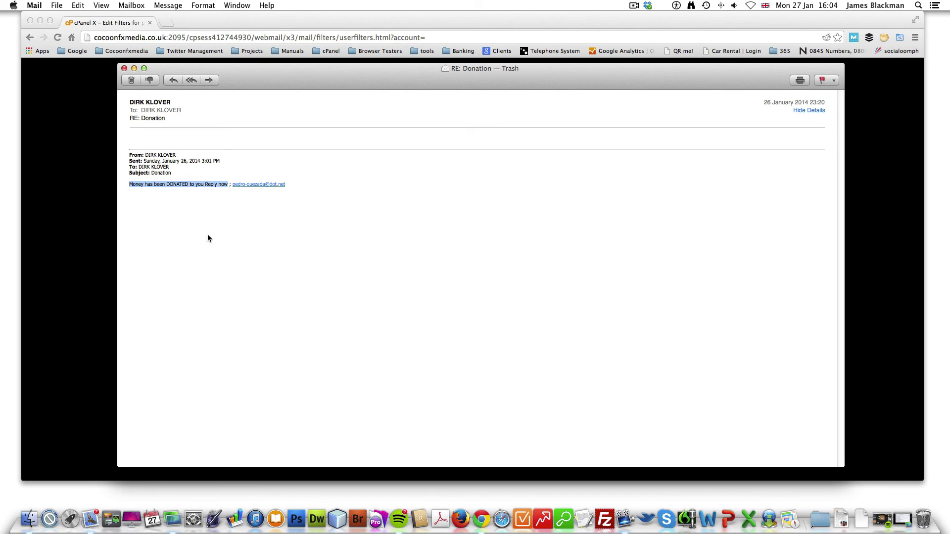
{"action": "key", "text": "super+c"}
Step: Create the Body Dirk filter: Body contains the pasted DONATED phrase, Discard Message
{"action": "left_click", "coordinate": [108, 235]}
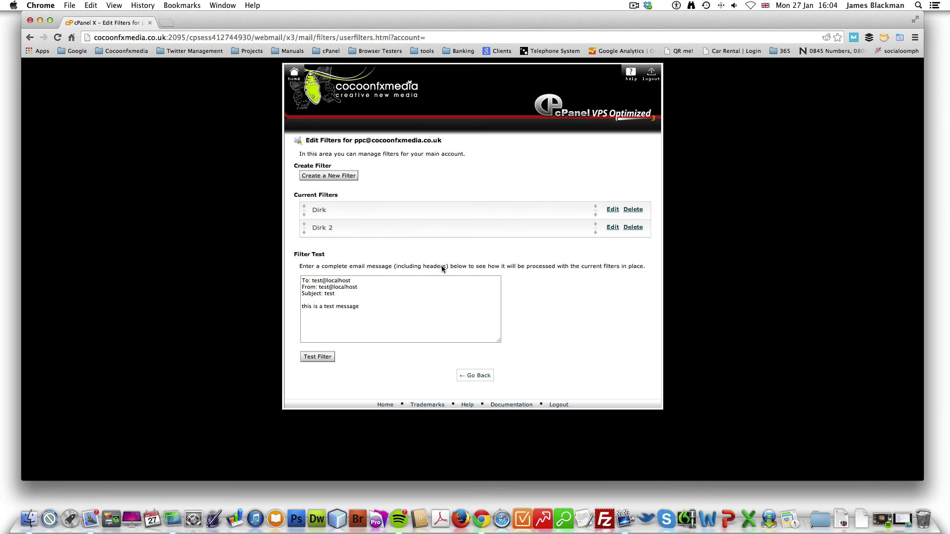
{"action": "left_click", "coordinate": [349, 178]}
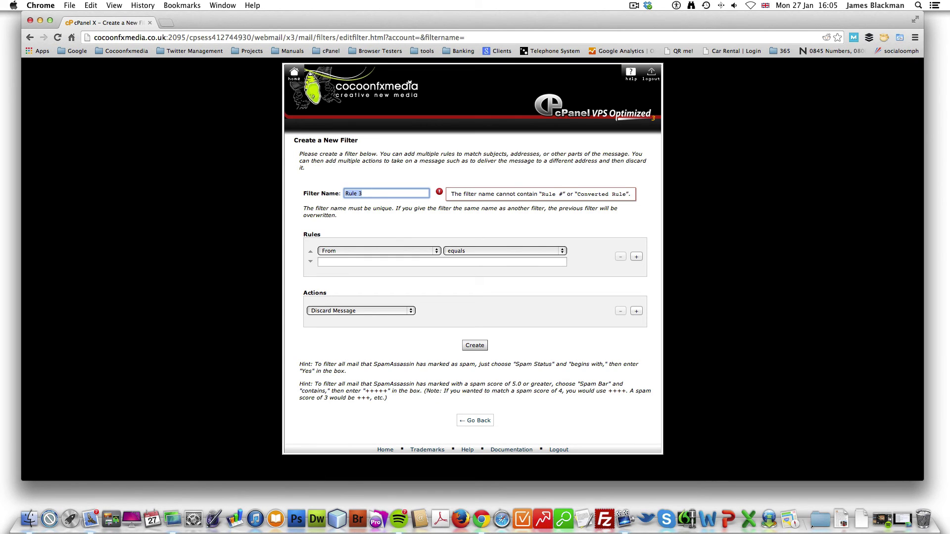
{"action": "type", "text": "Body Dirk"}
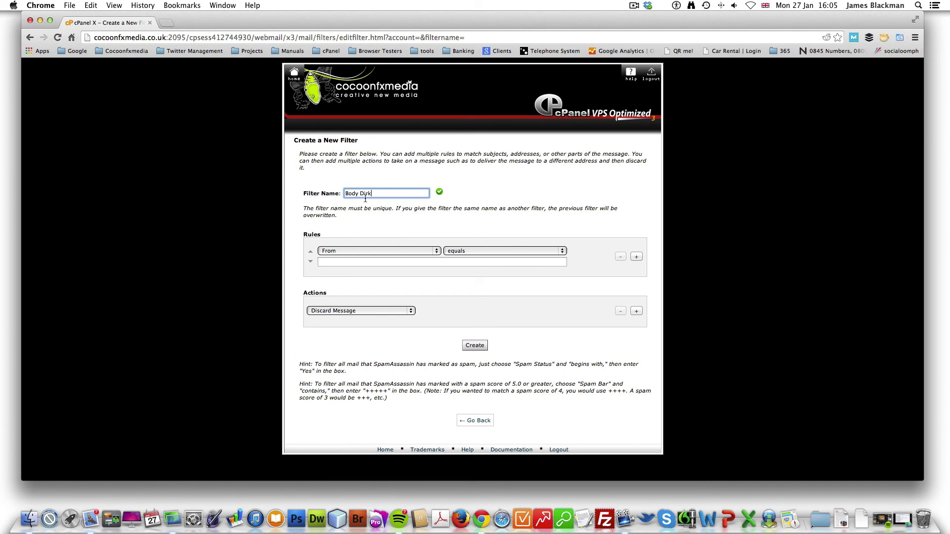
{"action": "left_click", "coordinate": [418, 251]}
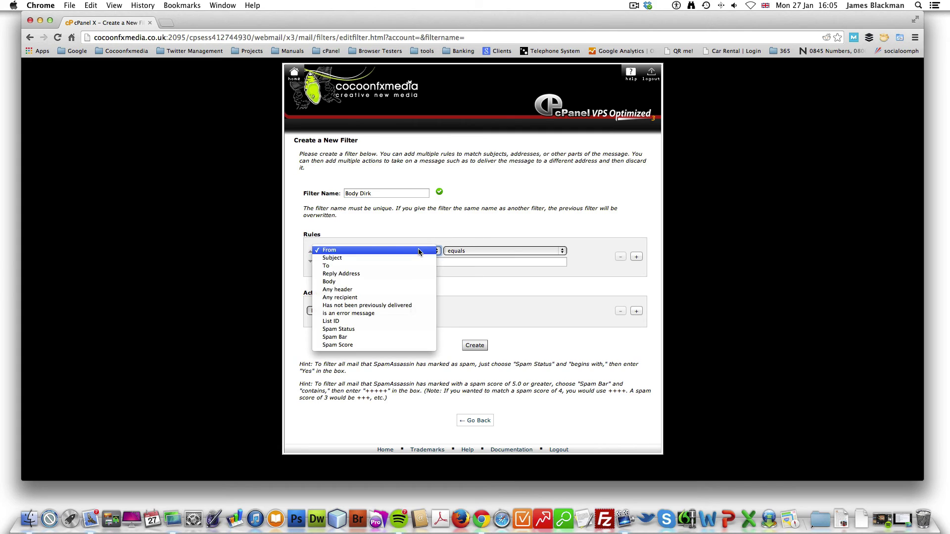
{"action": "left_click", "coordinate": [405, 283]}
{"action": "left_click", "coordinate": [537, 251]}
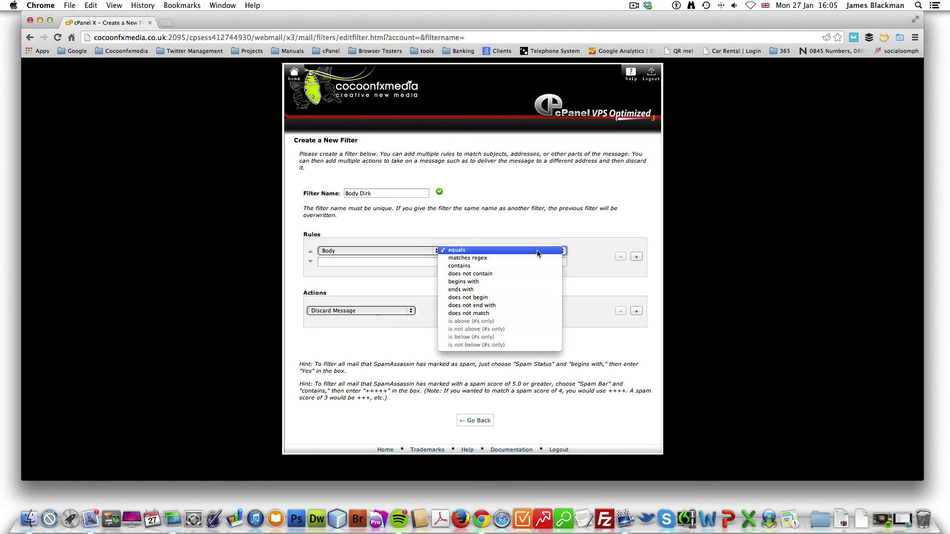
{"action": "left_click", "coordinate": [510, 266]}
{"action": "left_click", "coordinate": [406, 262]}
{"action": "key", "text": "super+v"}
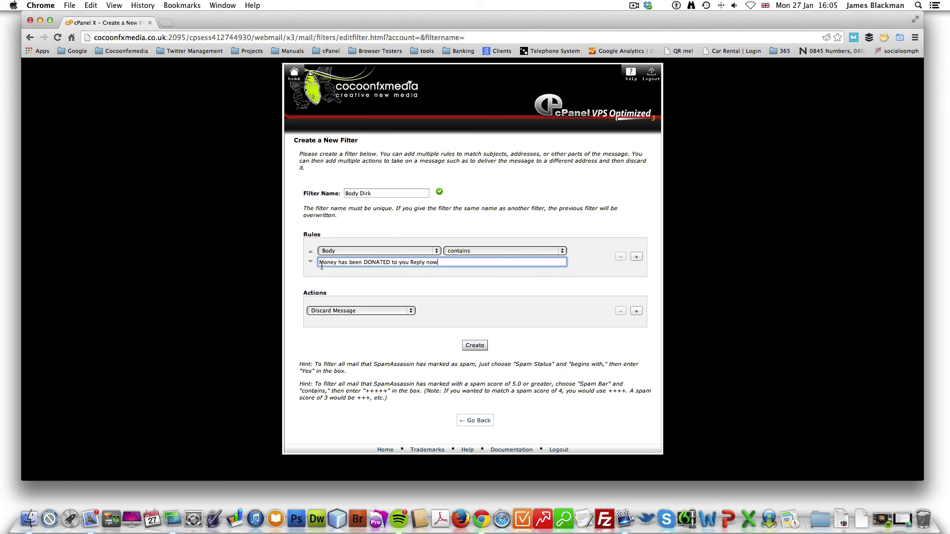
{"action": "left_click", "coordinate": [474, 346]}
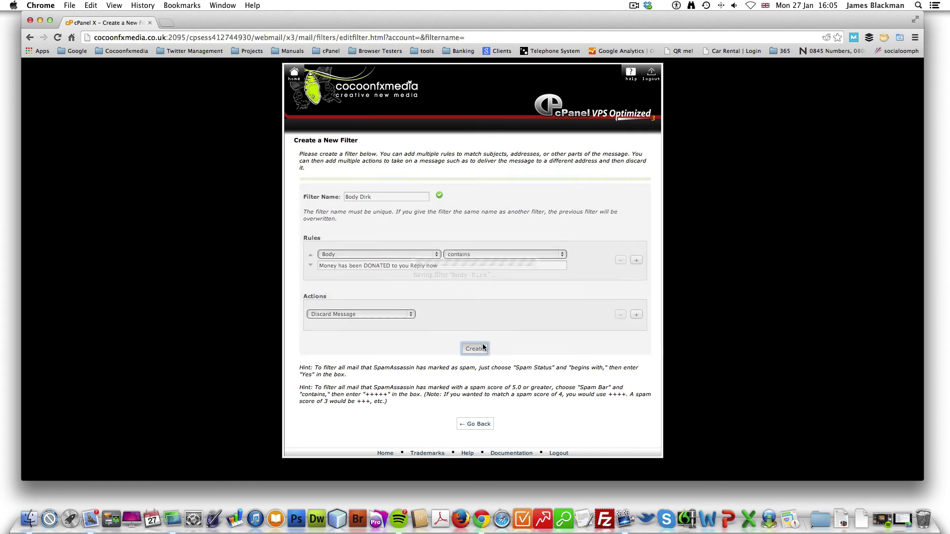
{"action": "left_click", "coordinate": [618, 192]}
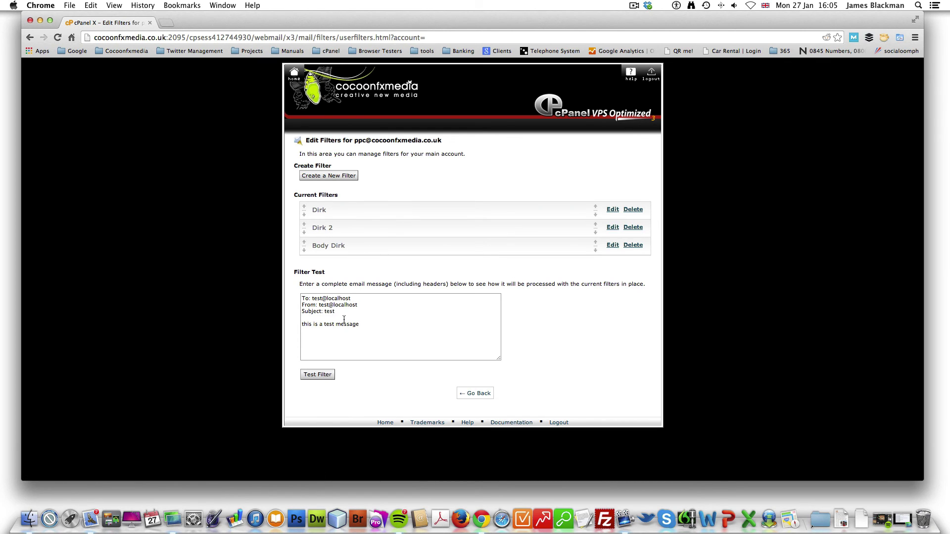
Step: Test a message whose body is the full spam phrase against the filters
{"action": "left_click_drag", "start_coordinate": [366, 324], "coordinate": [286, 324]}
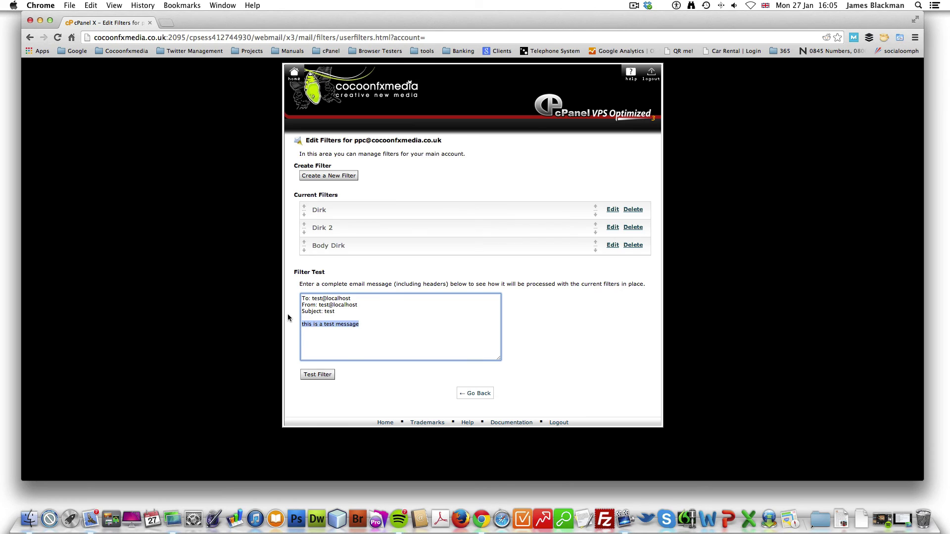
{"action": "key", "text": "super+v"}
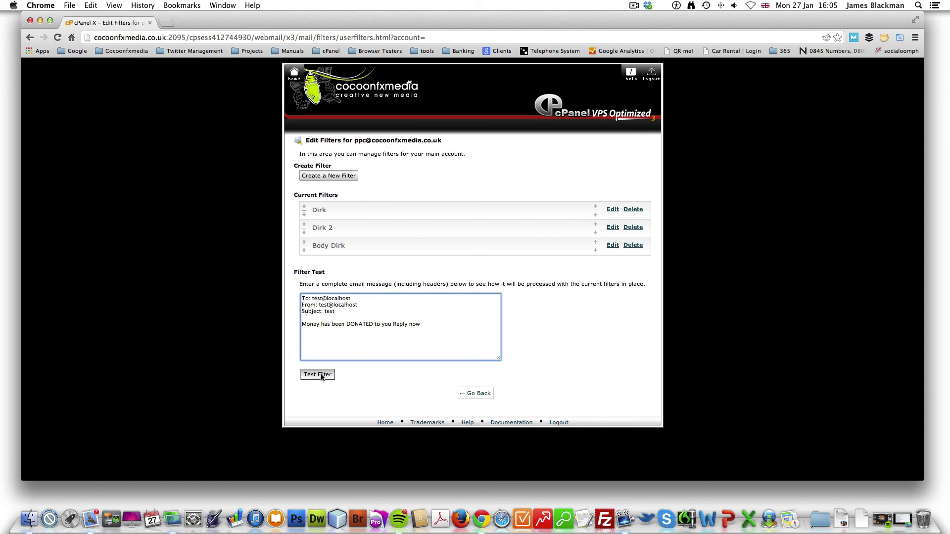
{"action": "left_click", "coordinate": [320, 375]}
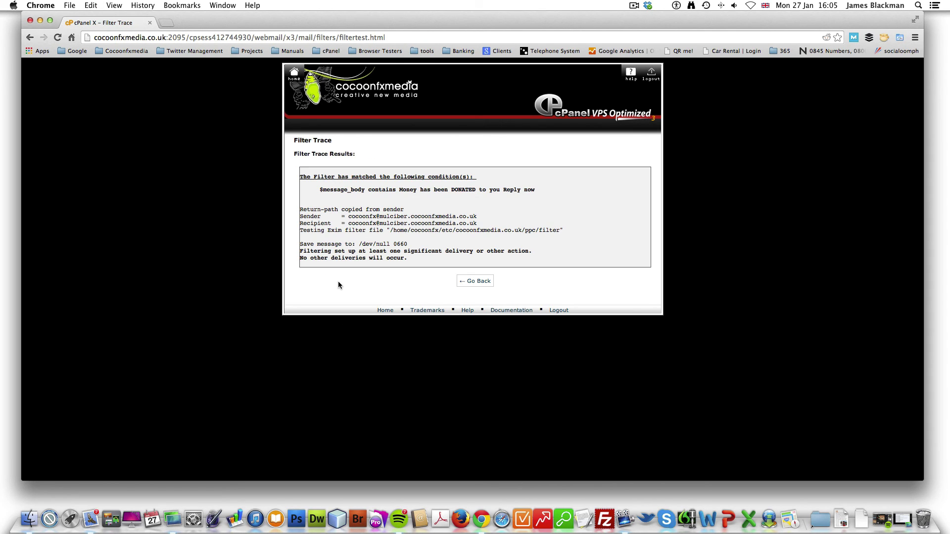
{"action": "left_click", "coordinate": [477, 283]}
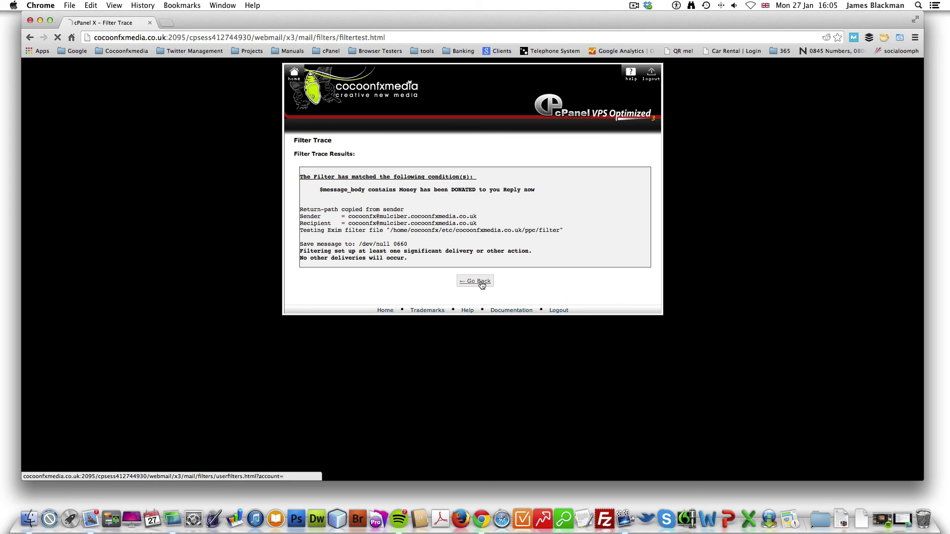
Step: Re-run the filter test with the word DONATED removed from the phrase
{"action": "left_click", "coordinate": [365, 325]}
{"action": "left_click_drag", "start_coordinate": [364, 326], "coordinate": [270, 324]}
{"action": "key", "text": "super+v"}
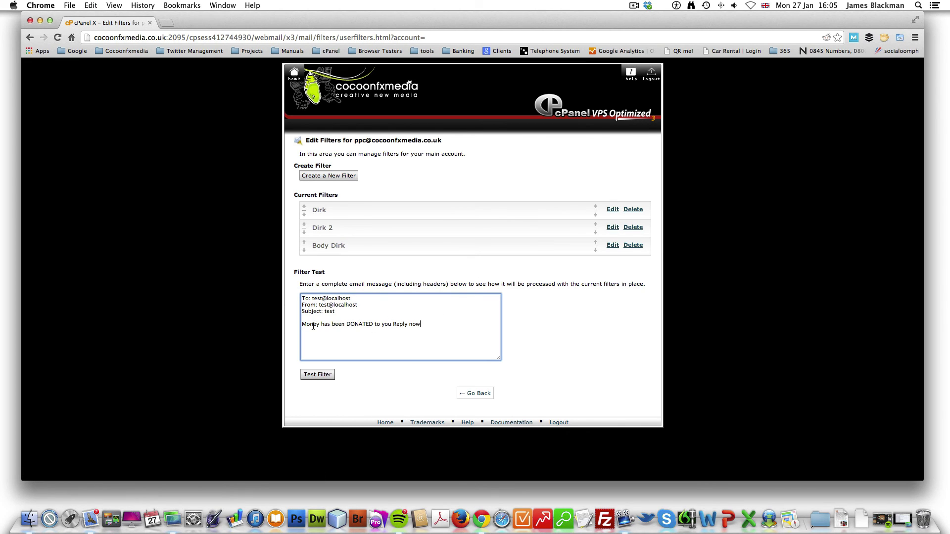
{"action": "left_click_drag", "start_coordinate": [345, 324], "coordinate": [373, 324]}
{"action": "left_click", "coordinate": [318, 374]}
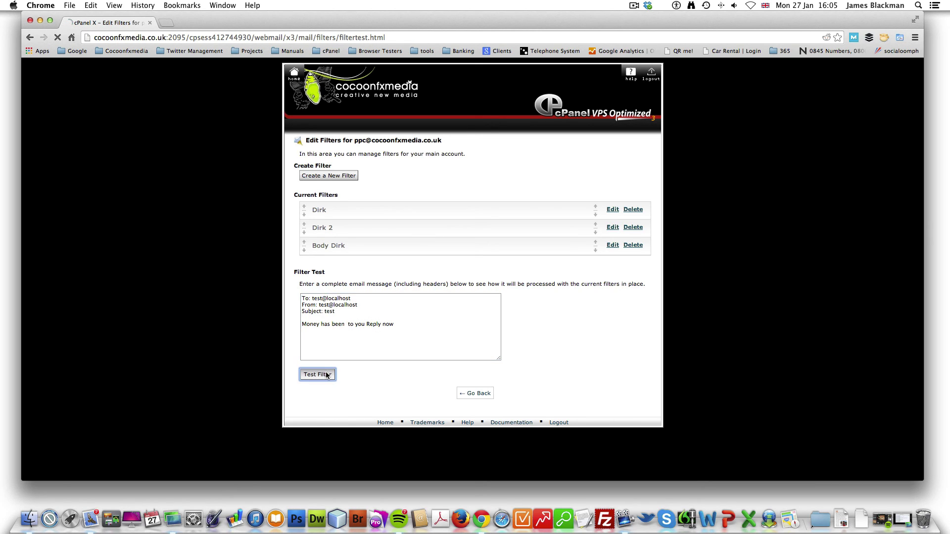
{"action": "left_click", "coordinate": [473, 244]}
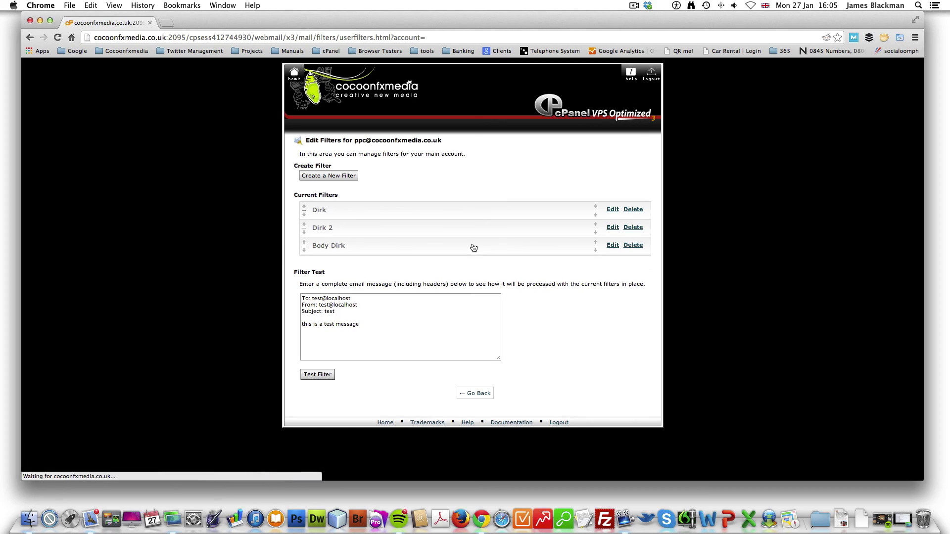